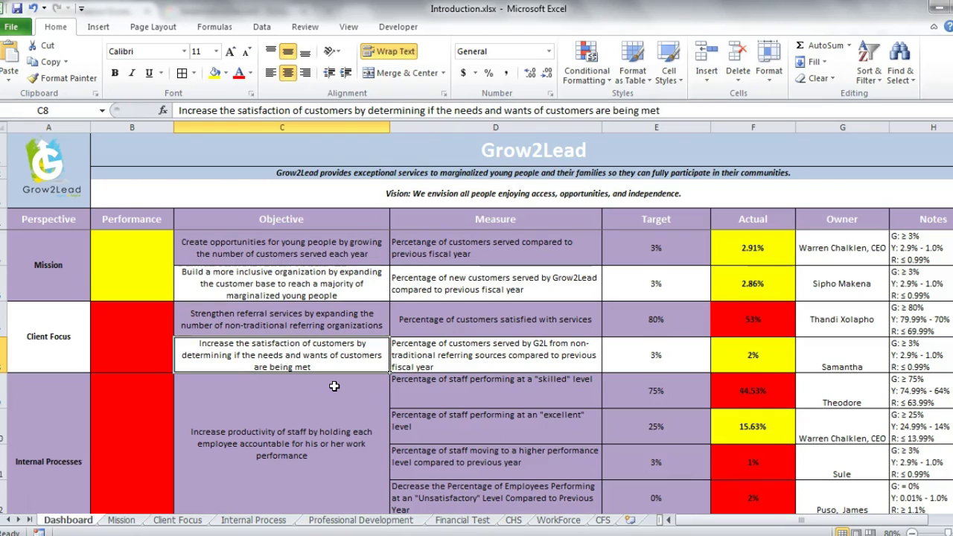
{"action": "key", "text": "ctrl+Home"}
{"action": "left_click", "coordinate": [88, 521]}
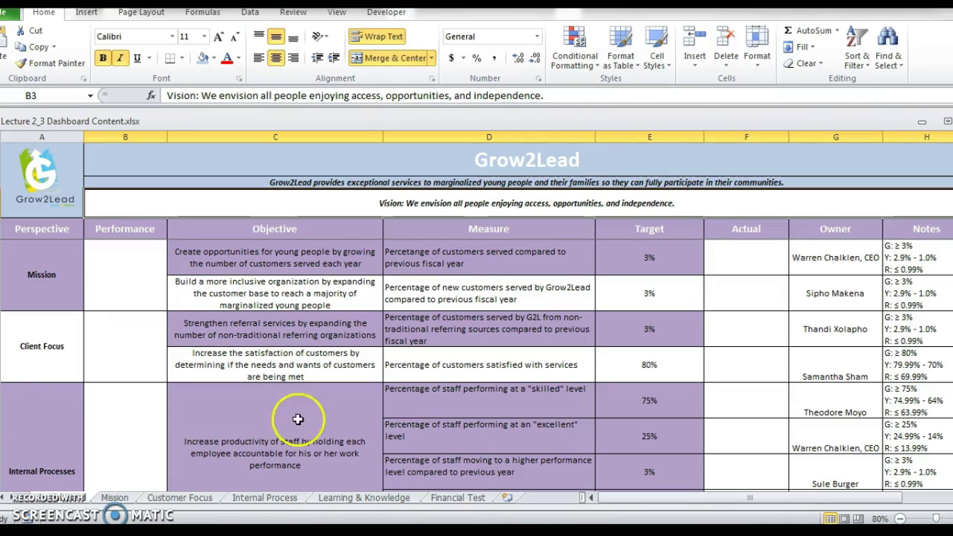
{"action": "mouse_move", "coordinate": [260, 263]}
{"action": "left_mouse_down"}
{"action": "mouse_move", "coordinate": [683, 379]}
{"action": "mouse_move", "coordinate": [893, 364]}
{"action": "left_mouse_up"}
{"action": "left_click", "coordinate": [527, 356]}
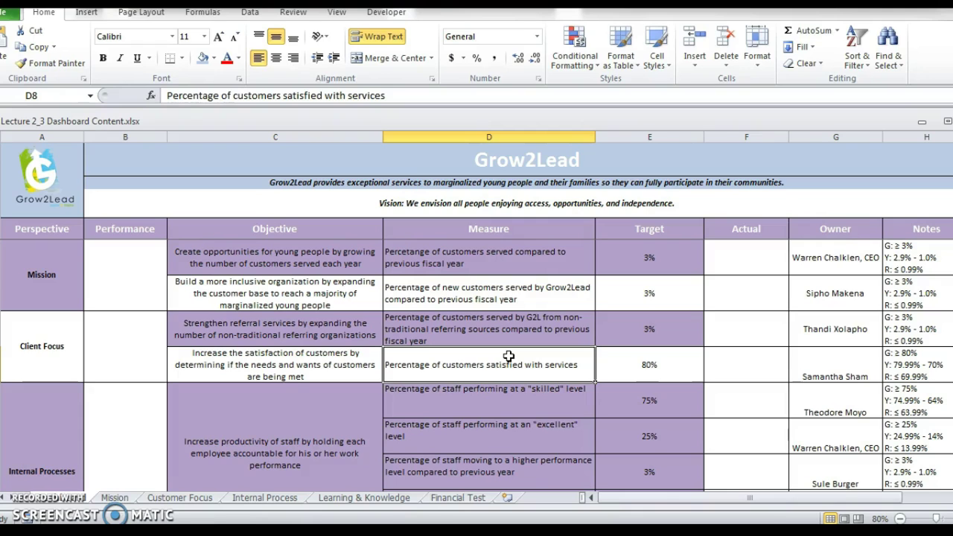
Examine the dashboard's organization title, mission statement, vision statement and the row of column headings
{"action": "left_click", "coordinate": [614, 141]}
{"action": "double_click", "coordinate": [617, 144]}
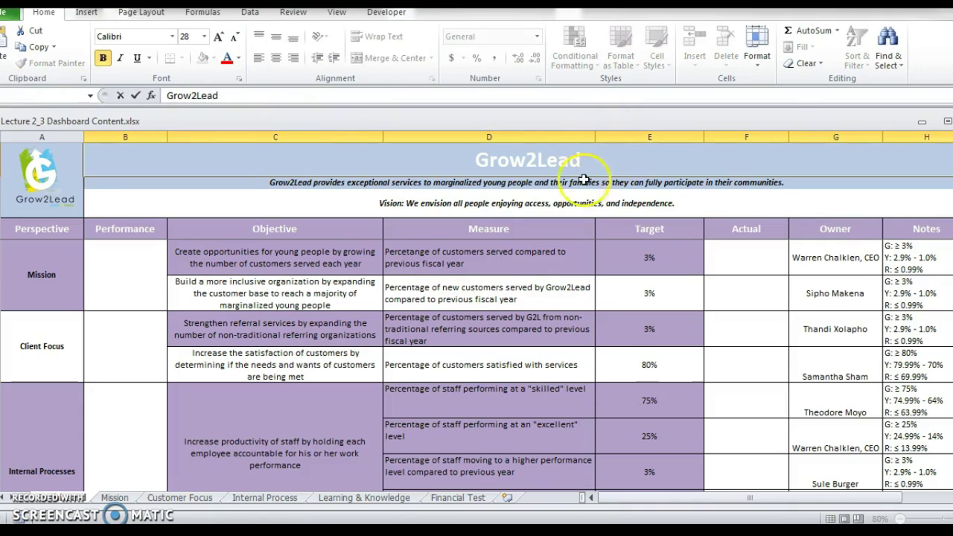
{"action": "left_click", "coordinate": [583, 180]}
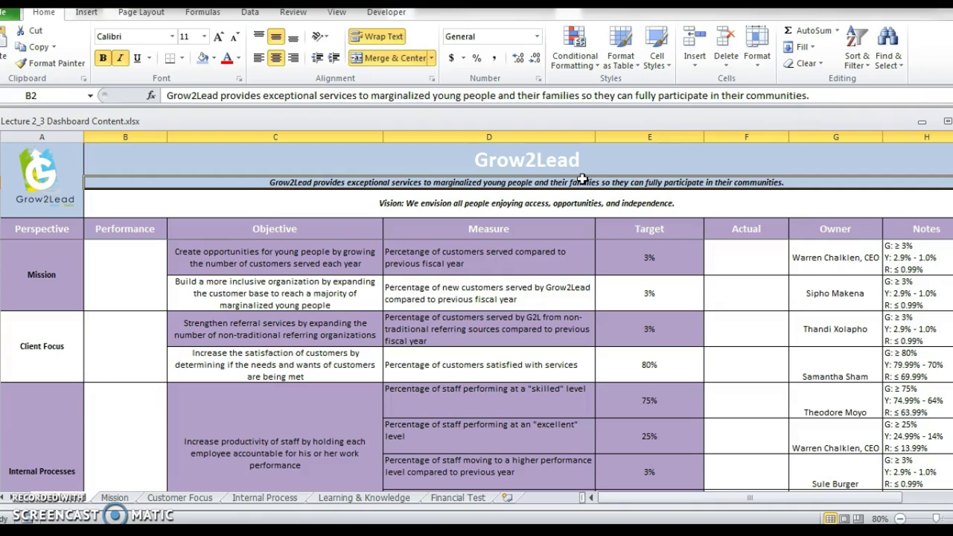
{"action": "left_click", "coordinate": [576, 160]}
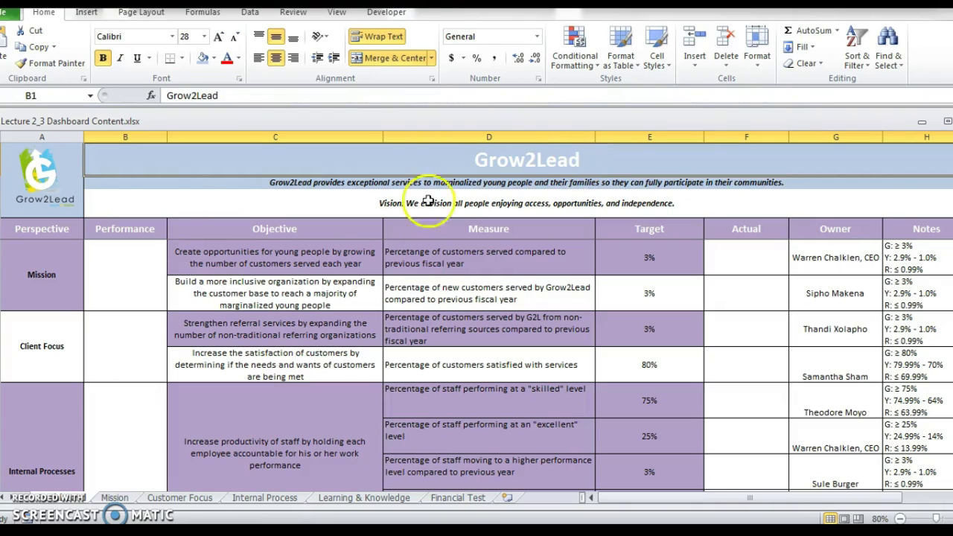
{"action": "left_click", "coordinate": [339, 183]}
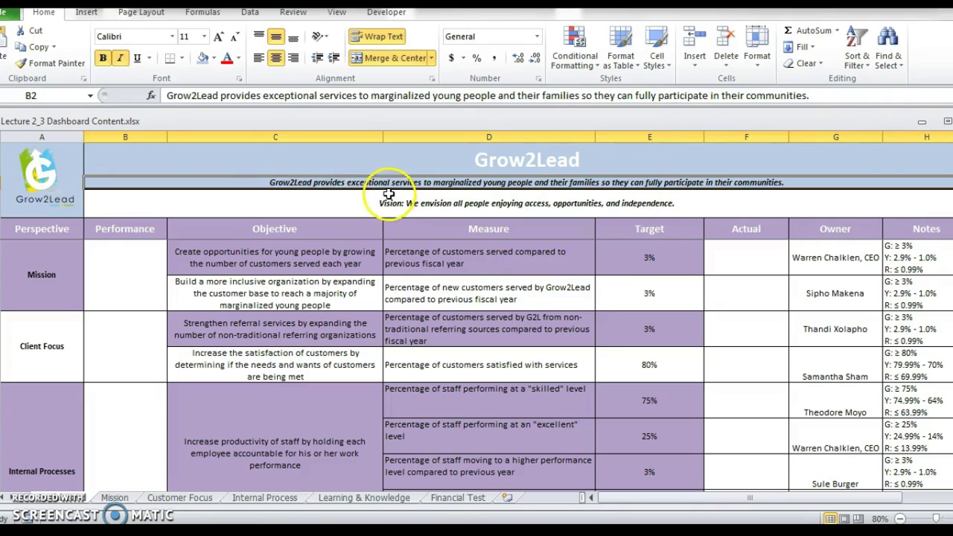
{"action": "left_click", "coordinate": [571, 205]}
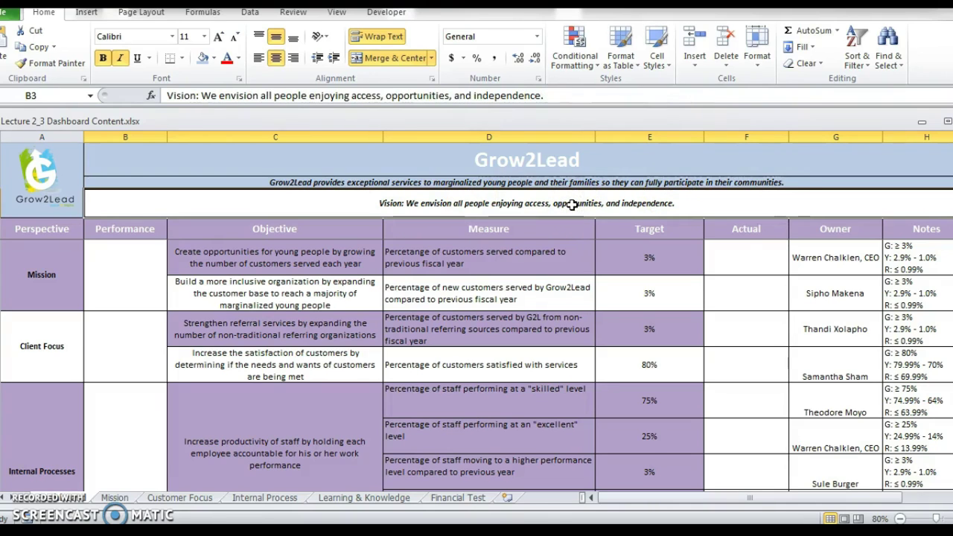
{"action": "left_click_drag", "start_coordinate": [66, 229], "coordinate": [922, 225]}
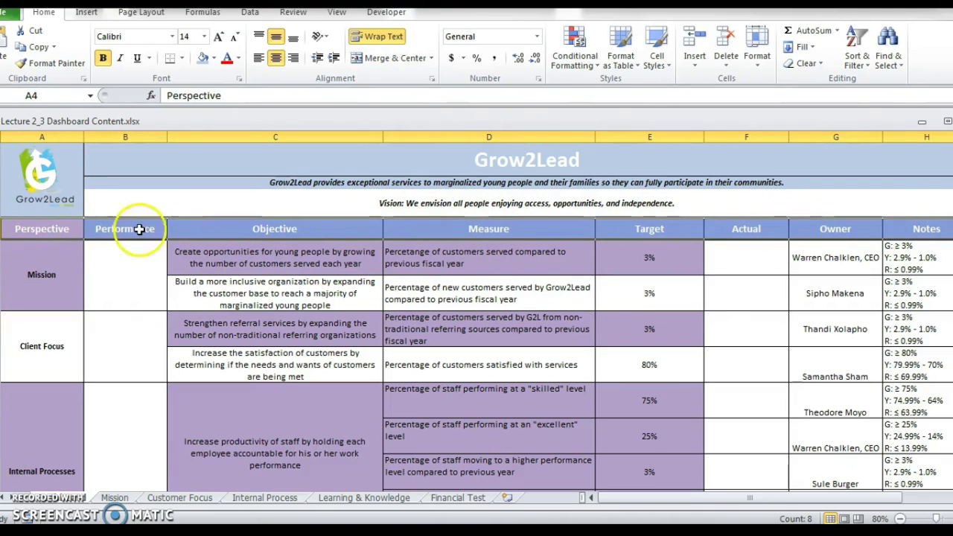
Review the entries of the Perspective column in order, from Mission down to Financial
{"action": "left_click", "coordinate": [65, 230]}
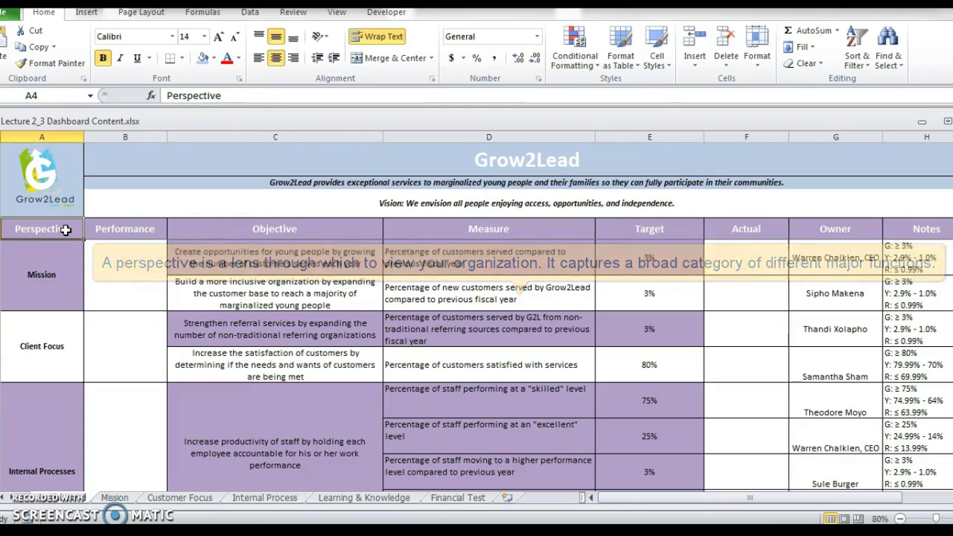
{"action": "left_click", "coordinate": [69, 256]}
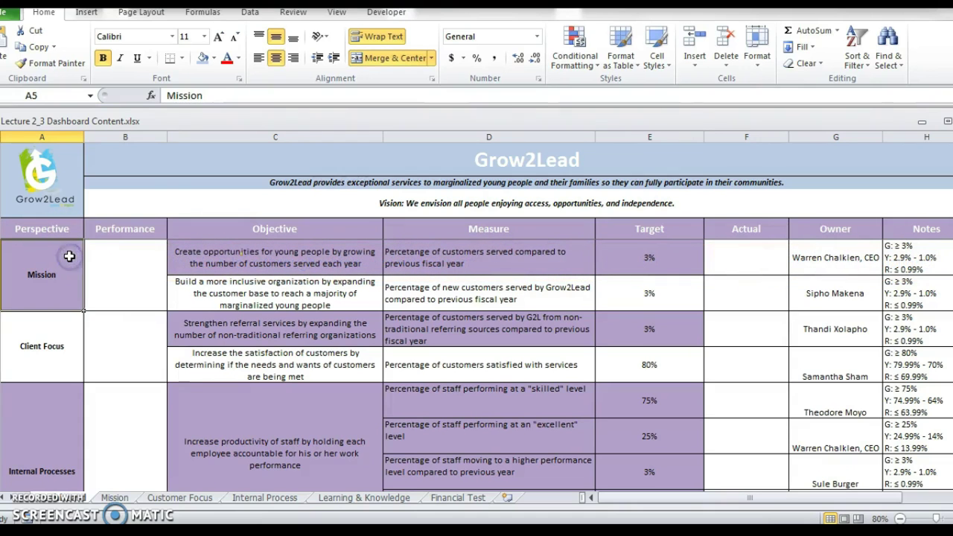
{"action": "left_click", "coordinate": [91, 328]}
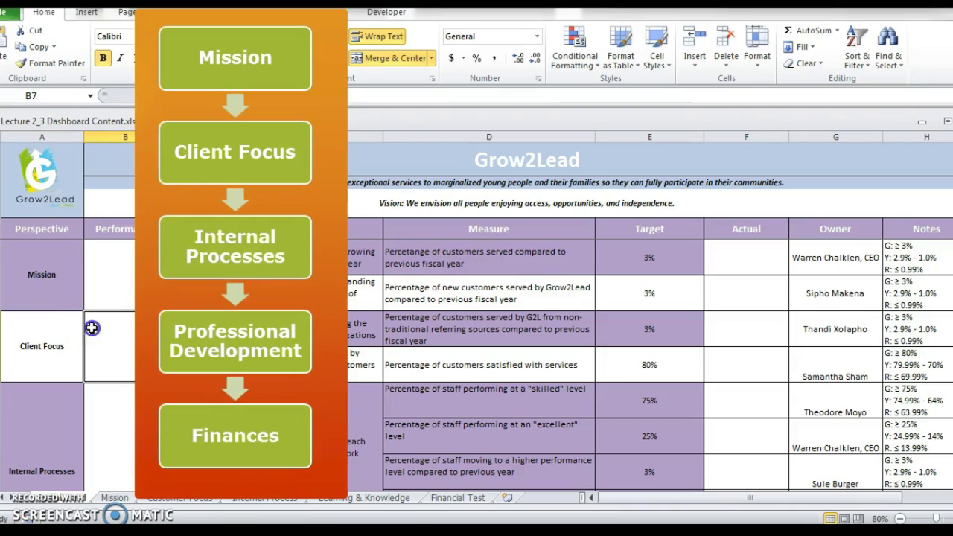
{"action": "left_click", "coordinate": [53, 337]}
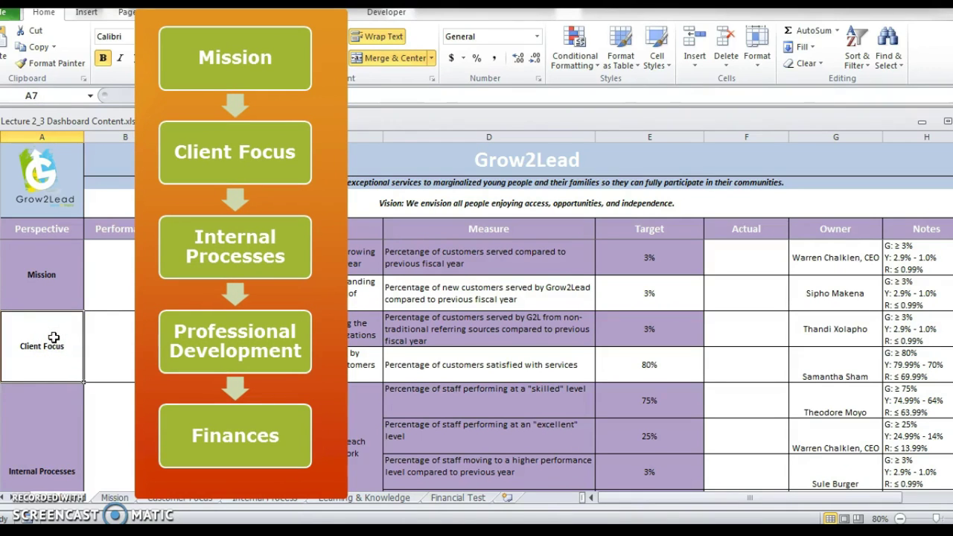
{"action": "left_click", "coordinate": [63, 399]}
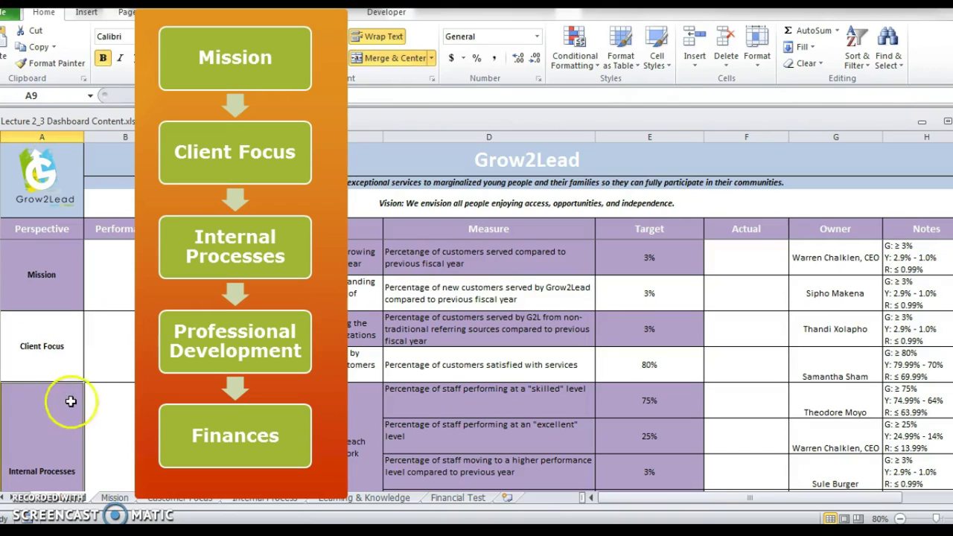
{"action": "key", "text": "Down"}
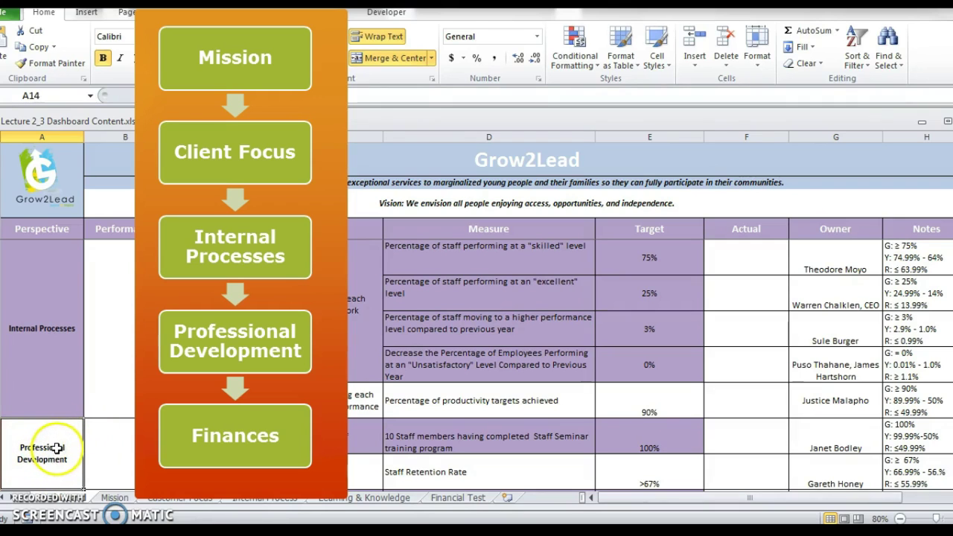
{"action": "key", "text": "Down"}
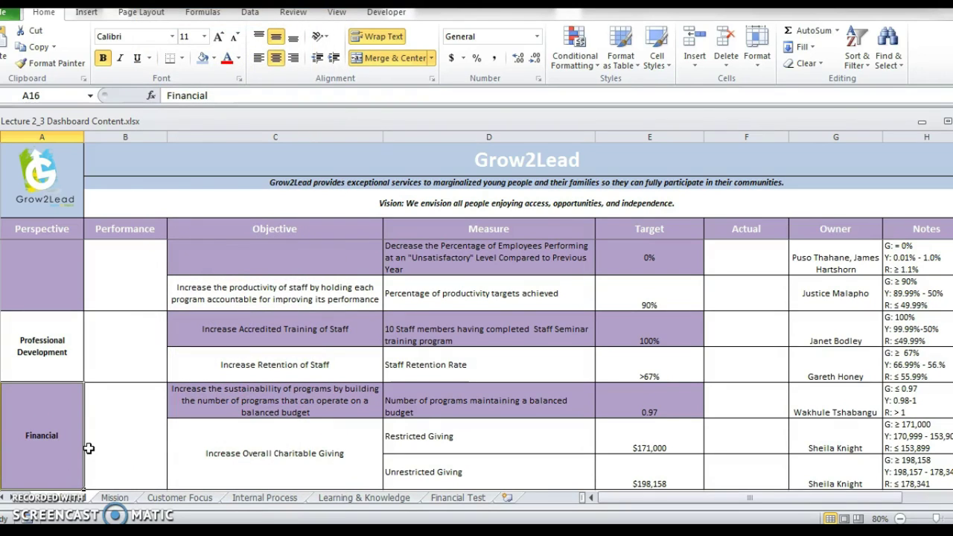
Return to the start of the table and examine the Performance column's heading and its cell for the Mission perspective
{"action": "key", "text": "Up"}
{"action": "key", "text": "Up"}
{"action": "key", "text": "Up"}
{"action": "key", "text": "Up"}
{"action": "key", "text": "Up"}
{"action": "key", "text": "Up"}
{"action": "key", "text": "Right"}
{"action": "key", "text": "Down"}
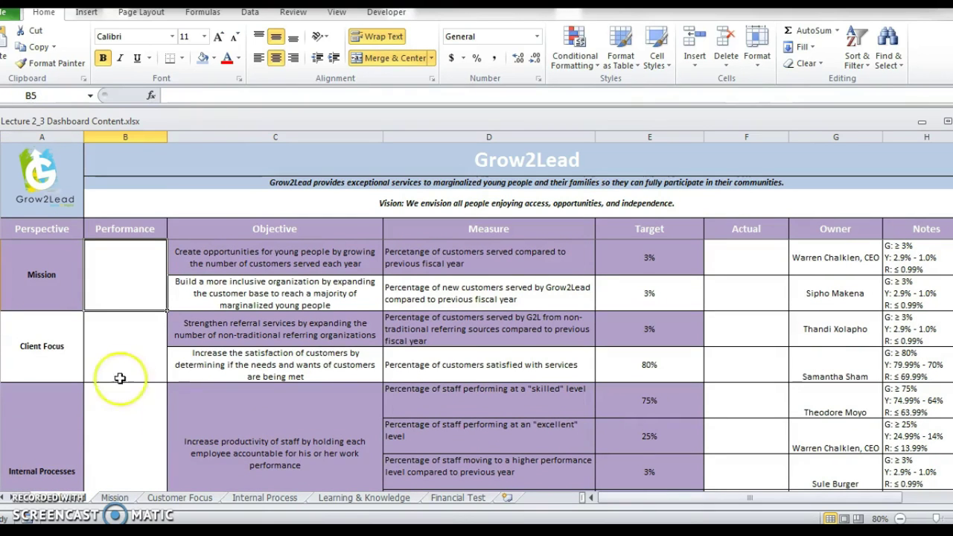
{"action": "left_click", "coordinate": [138, 231]}
{"action": "left_click", "coordinate": [140, 253]}
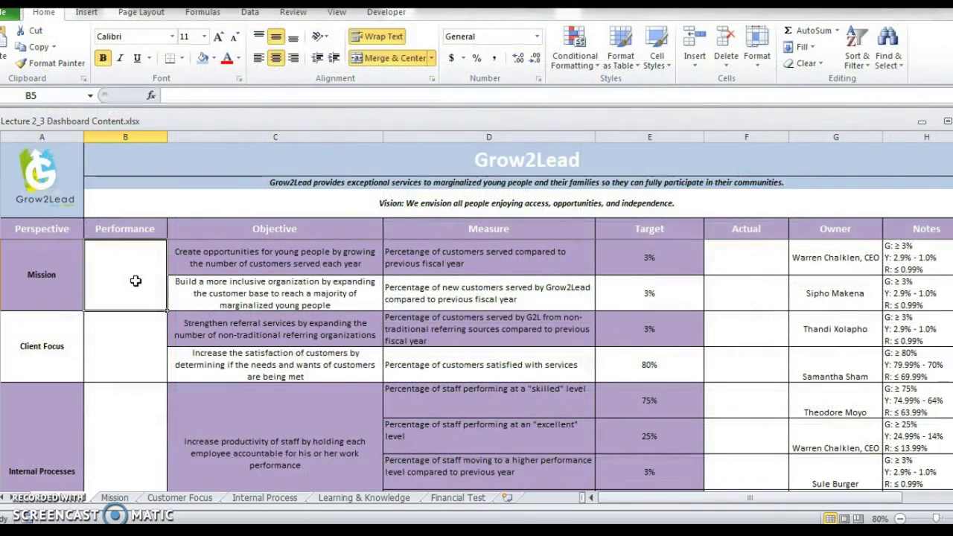
Examine the Objective column and compare the two Mission objectives with the organization's mission statement
{"action": "left_click", "coordinate": [210, 261]}
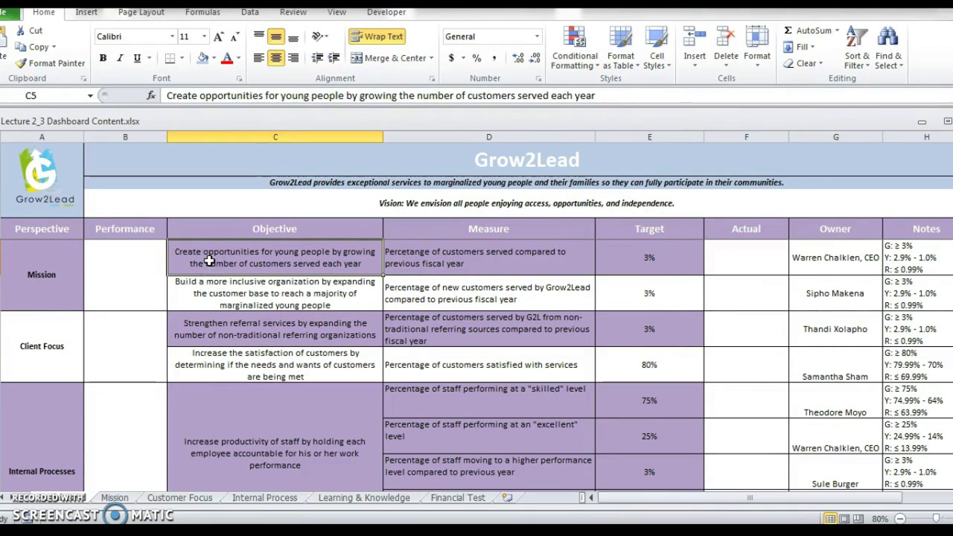
{"action": "left_click", "coordinate": [275, 230]}
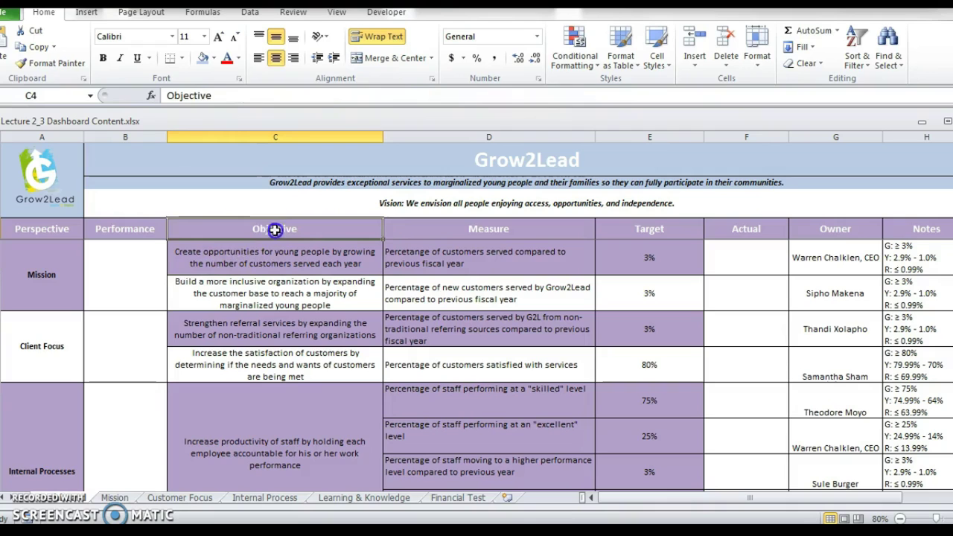
{"action": "left_click", "coordinate": [270, 251]}
{"action": "left_click_drag", "start_coordinate": [262, 278], "coordinate": [277, 260]}
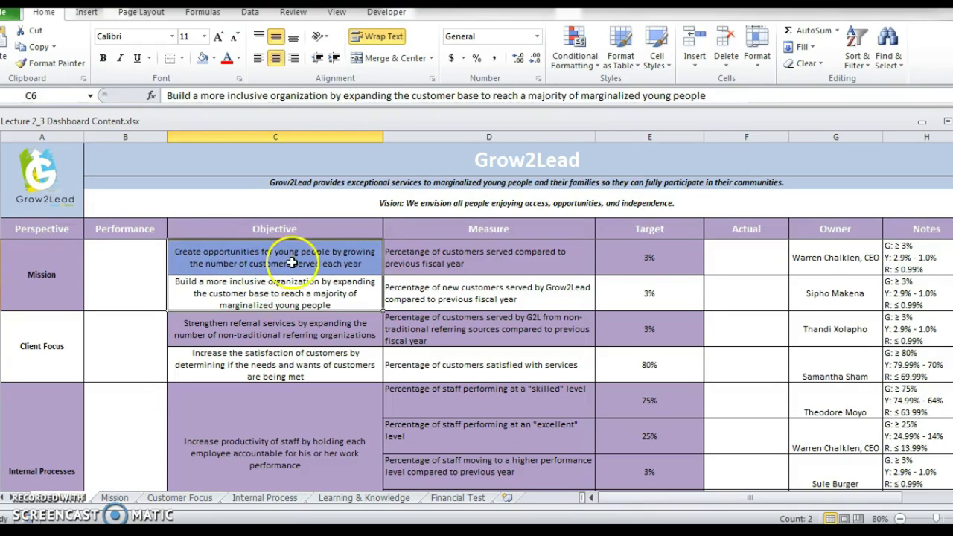
{"action": "left_click", "coordinate": [291, 262]}
{"action": "left_click", "coordinate": [423, 181]}
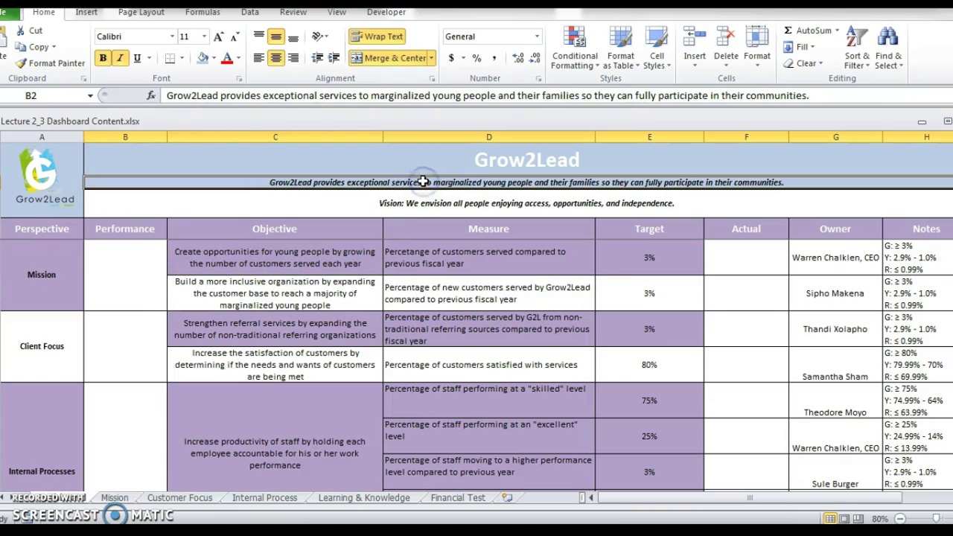
{"action": "left_click", "coordinate": [291, 257]}
{"action": "left_click", "coordinate": [291, 286]}
{"action": "left_click", "coordinate": [285, 253]}
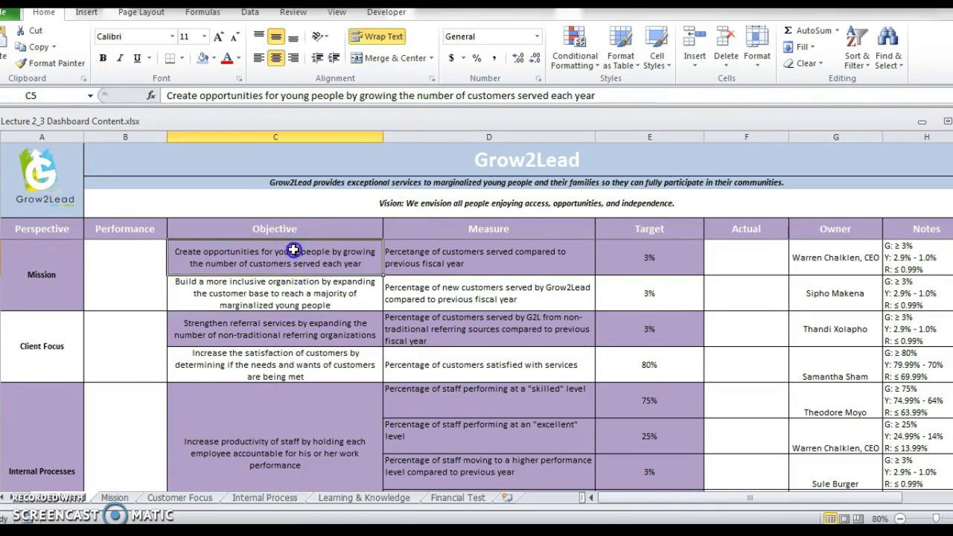
Read the opening wording of both Mission objectives in C5 and C6, without editing the text
{"action": "left_click", "coordinate": [280, 297]}
{"action": "left_click", "coordinate": [264, 286]}
{"action": "left_click", "coordinate": [191, 250]}
{"action": "double_click", "coordinate": [173, 252]}
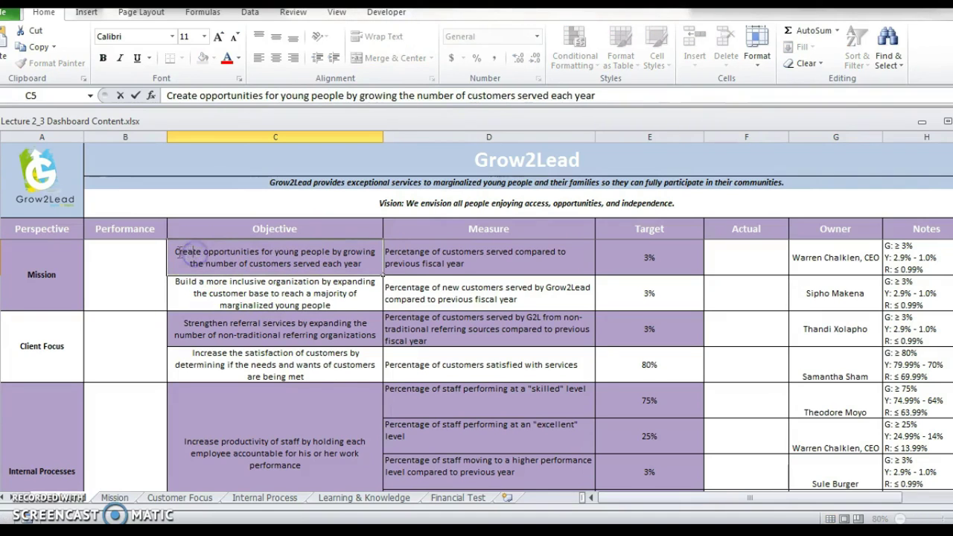
{"action": "left_click_drag", "start_coordinate": [174, 252], "coordinate": [260, 250]}
{"action": "left_click", "coordinate": [192, 281]}
{"action": "double_click", "coordinate": [175, 281]}
{"action": "left_click_drag", "start_coordinate": [176, 281], "coordinate": [327, 281]}
{"action": "left_click", "coordinate": [321, 306]}
{"action": "left_click", "coordinate": [304, 260]}
{"action": "left_click", "coordinate": [299, 290]}
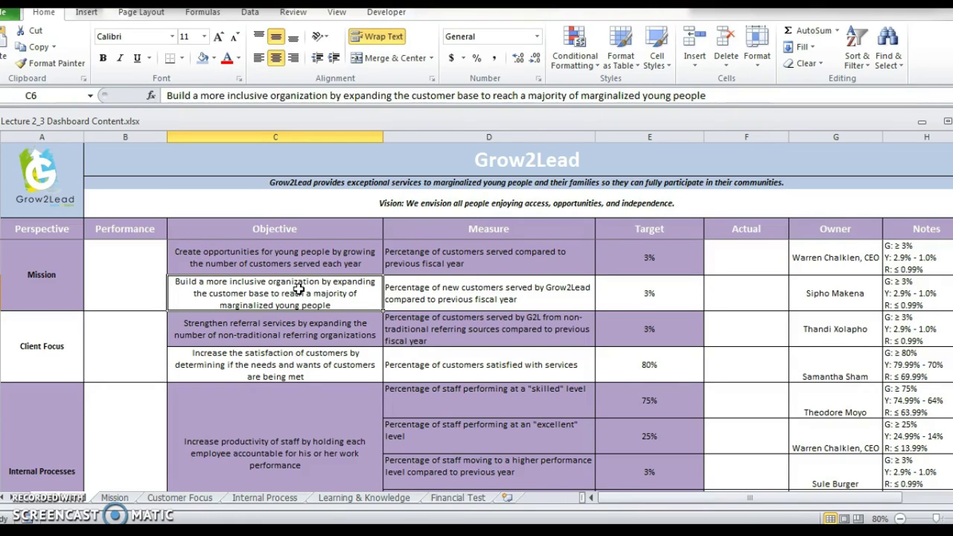
Examine the wording of the two Mission measures in D5 and D6, without editing the text
{"action": "left_click", "coordinate": [442, 259]}
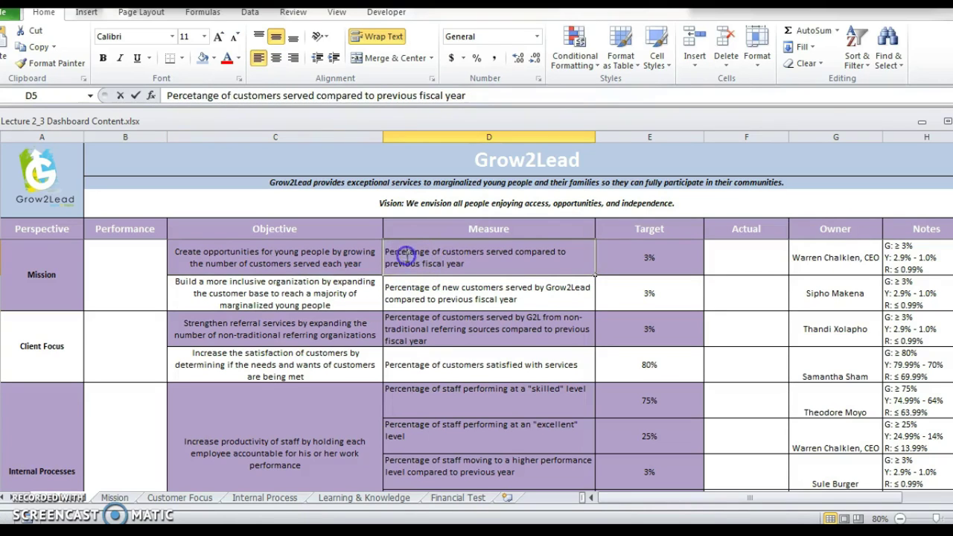
{"action": "double_click", "coordinate": [405, 253]}
{"action": "double_click", "coordinate": [408, 254]}
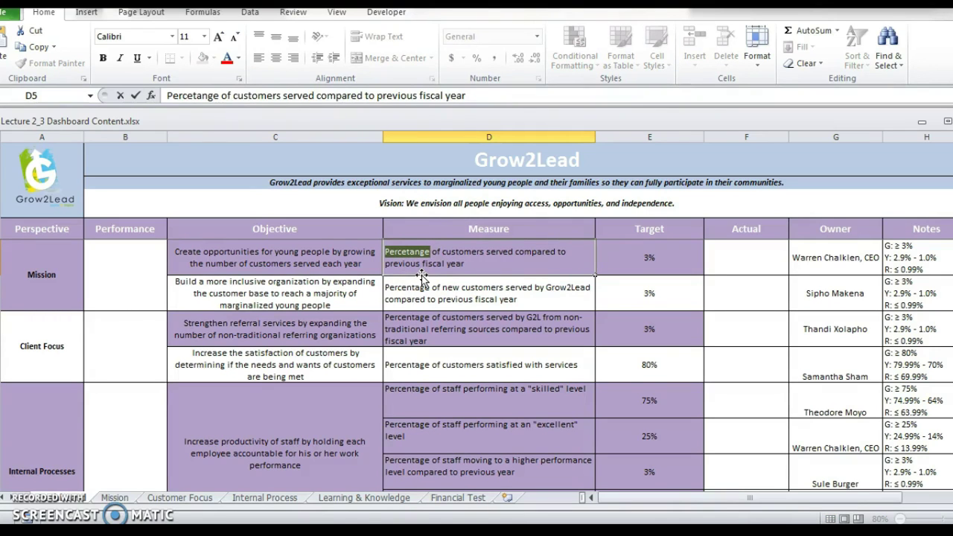
{"action": "left_click", "coordinate": [478, 289]}
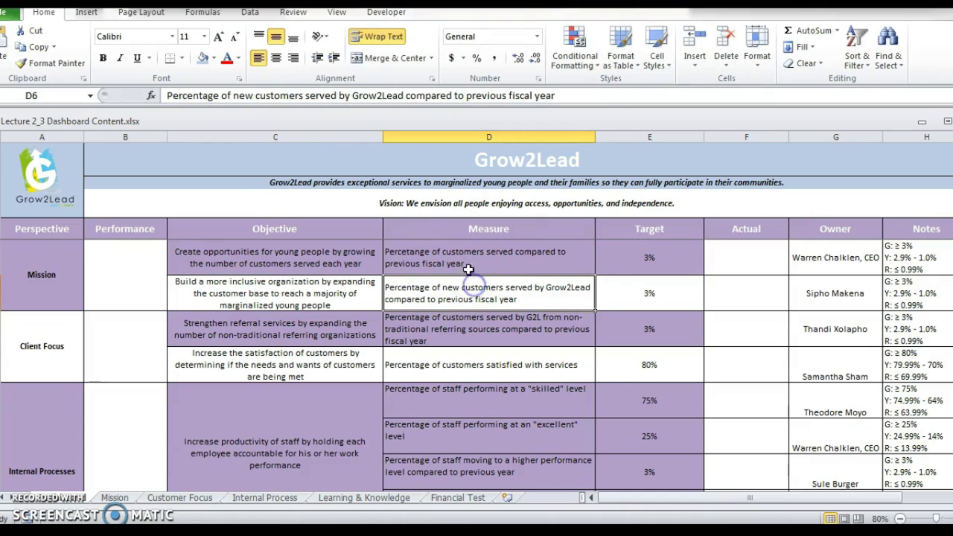
{"action": "left_click_drag", "start_coordinate": [468, 269], "coordinate": [467, 289]}
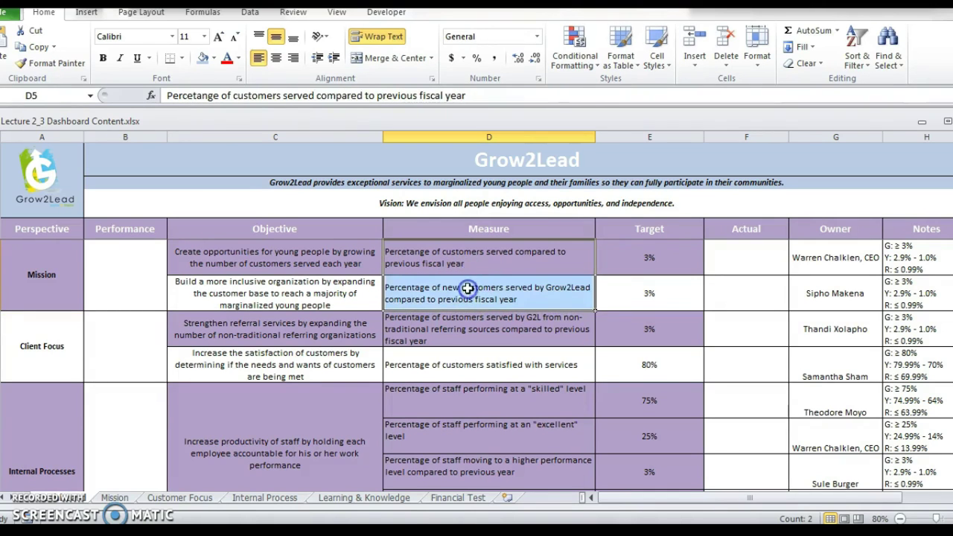
{"action": "left_click", "coordinate": [467, 288]}
{"action": "double_click", "coordinate": [390, 253]}
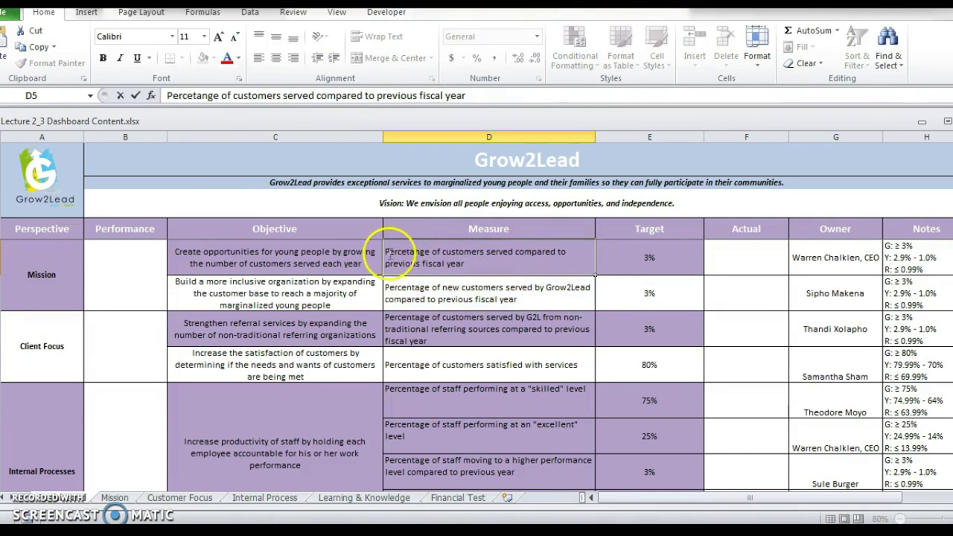
{"action": "left_click_drag", "start_coordinate": [386, 254], "coordinate": [487, 265]}
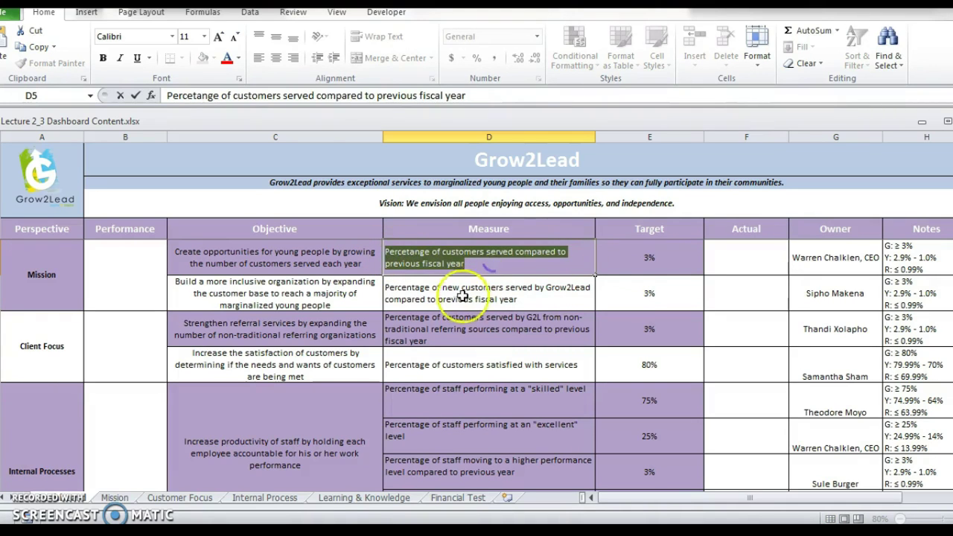
{"action": "left_click", "coordinate": [393, 292]}
{"action": "double_click", "coordinate": [387, 292]}
{"action": "left_click_drag", "start_coordinate": [386, 288], "coordinate": [506, 288]}
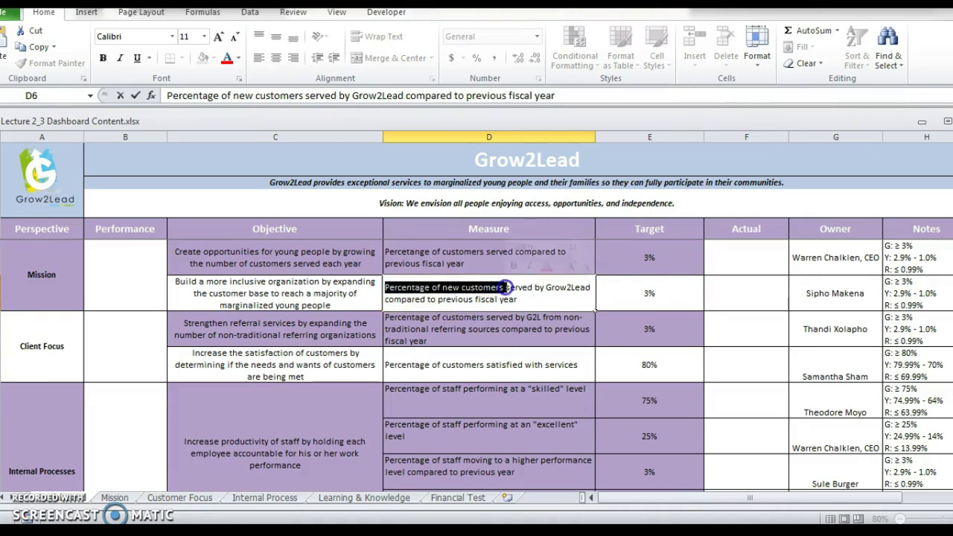
Examine the Target cells for the two Mission measures and the Actual cell for the first one
{"action": "left_click", "coordinate": [655, 283]}
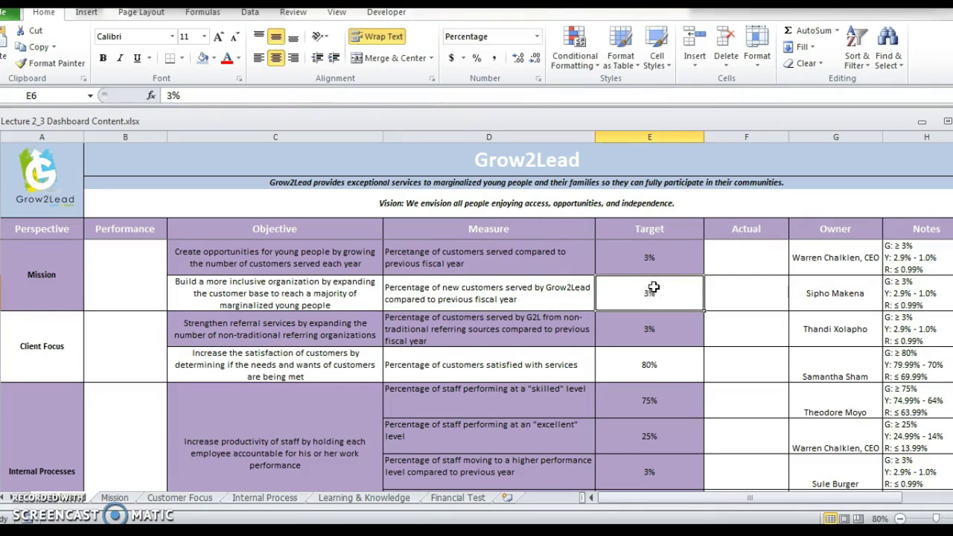
{"action": "left_click", "coordinate": [659, 260]}
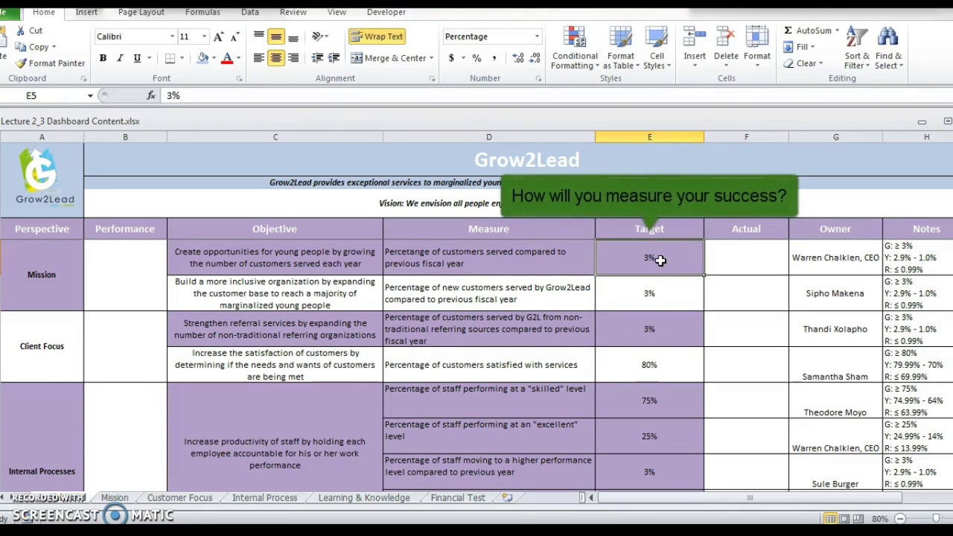
{"action": "left_click", "coordinate": [652, 289]}
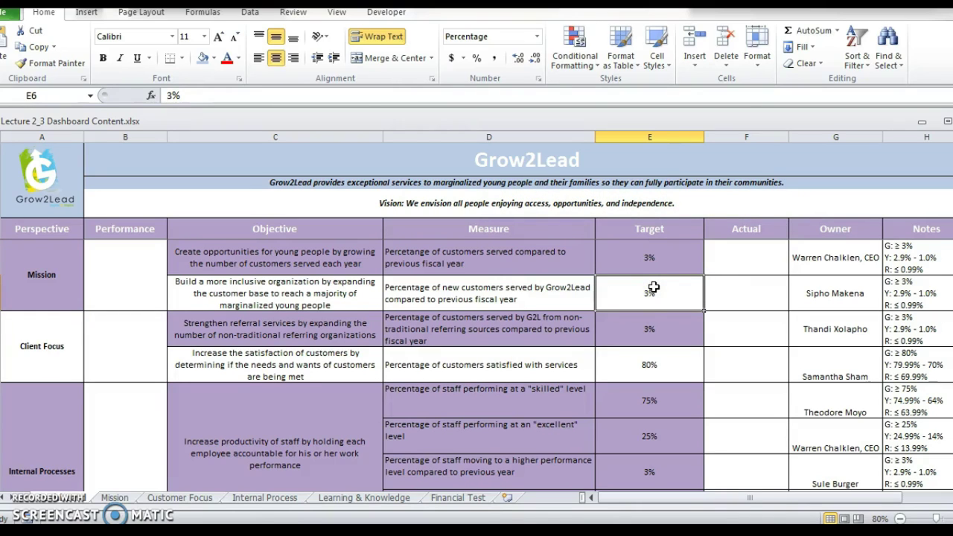
{"action": "left_click", "coordinate": [655, 227]}
{"action": "left_click", "coordinate": [655, 253]}
{"action": "left_click", "coordinate": [746, 255]}
{"action": "left_click", "coordinate": [746, 230]}
{"action": "left_click", "coordinate": [747, 255]}
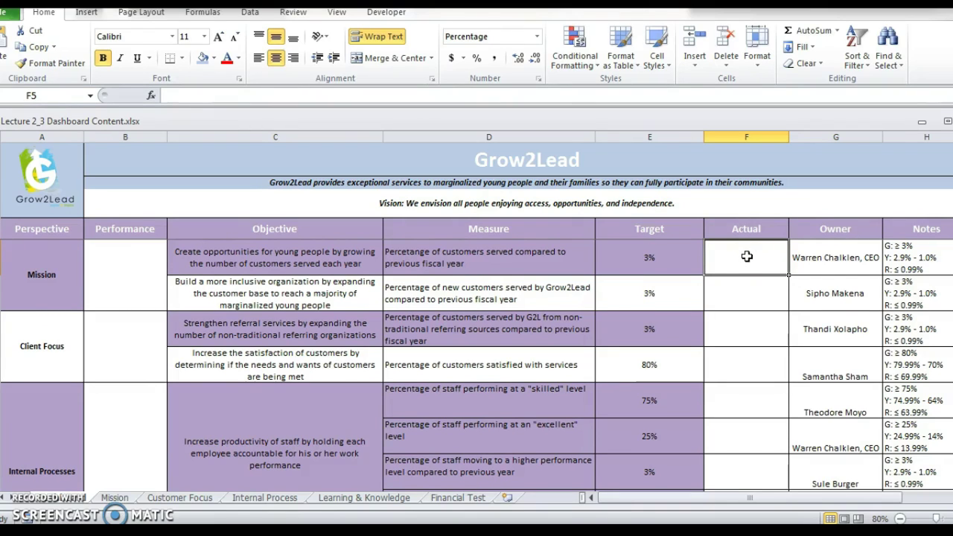
Examine the Owner cell and the green, yellow and red thresholds in the Notes cell for the first Mission measure
{"action": "left_click", "coordinate": [830, 262]}
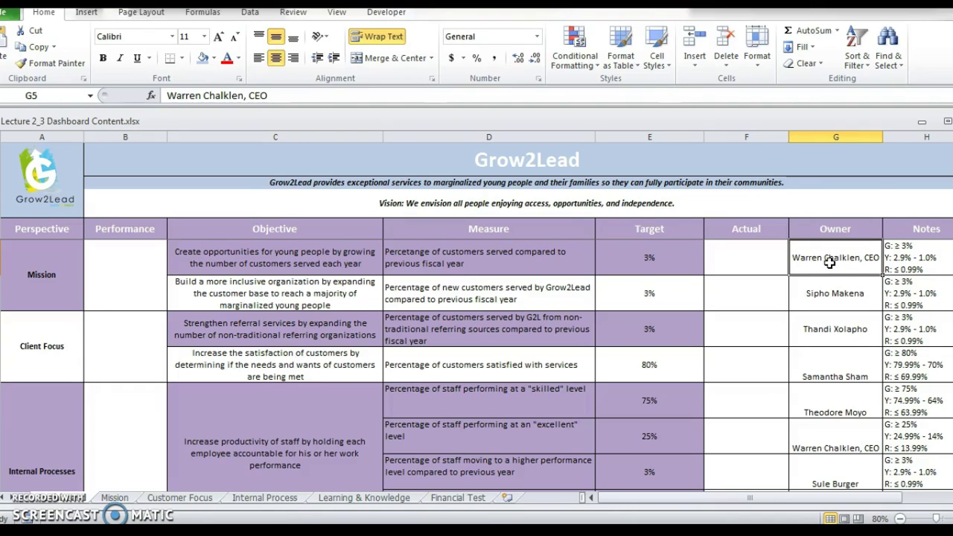
{"action": "left_click", "coordinate": [898, 262]}
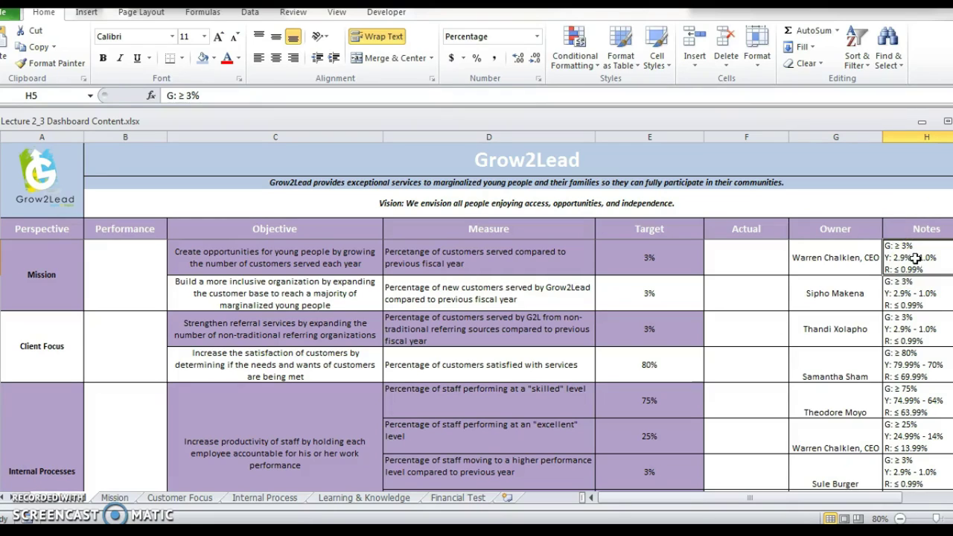
{"action": "double_click", "coordinate": [912, 253]}
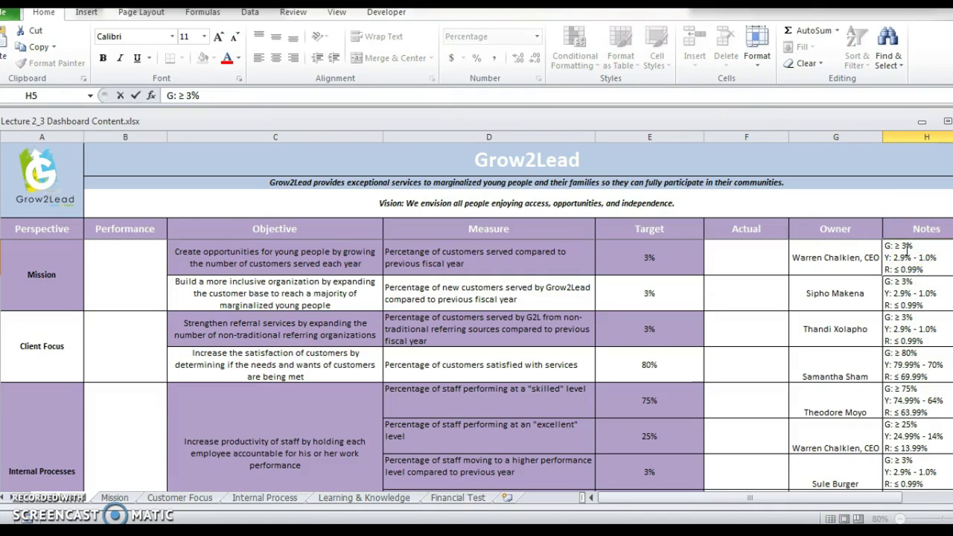
{"action": "mouse_move", "coordinate": [893, 257]}
{"action": "left_mouse_down"}
{"action": "mouse_move", "coordinate": [929, 256]}
{"action": "mouse_move", "coordinate": [894, 270]}
{"action": "left_mouse_up"}
{"action": "left_click", "coordinate": [917, 269]}
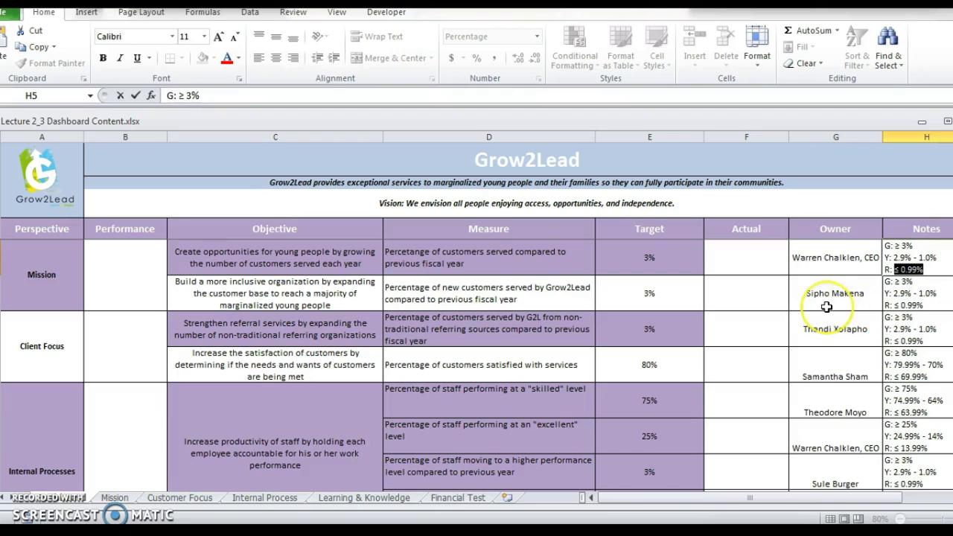
Read the opening wording of both Client Focus objectives in C7 and C8, without editing the text
{"action": "left_click", "coordinate": [320, 333]}
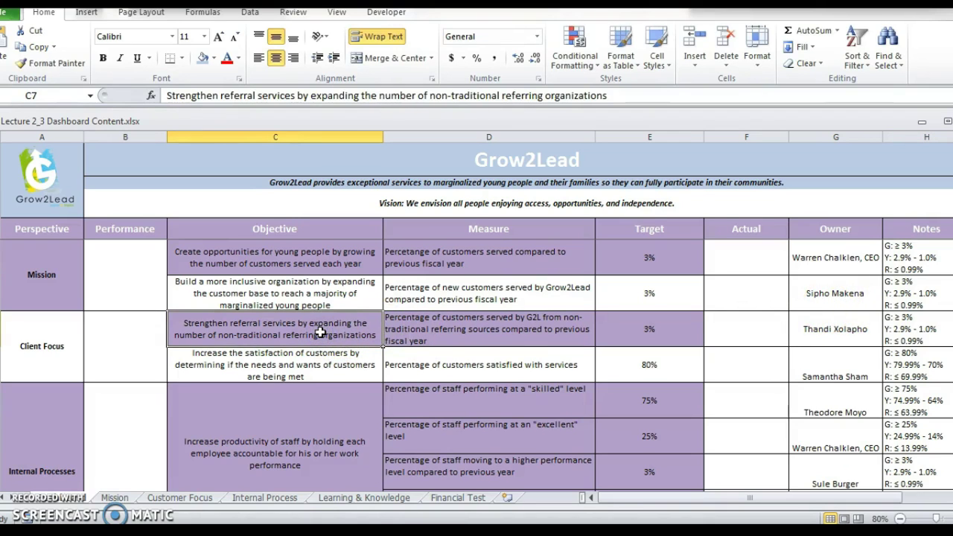
{"action": "left_click", "coordinate": [35, 340]}
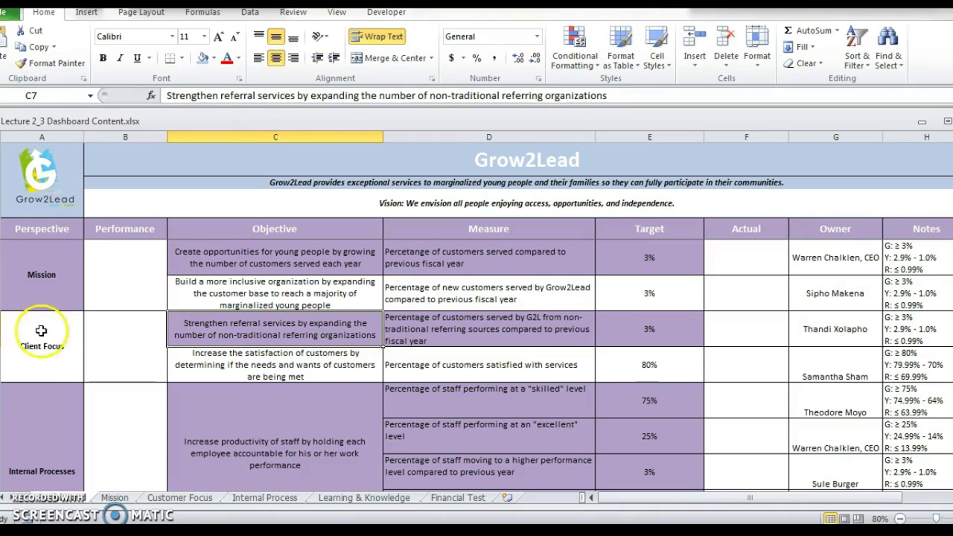
{"action": "double_click", "coordinate": [219, 330]}
{"action": "left_click_drag", "start_coordinate": [178, 323], "coordinate": [302, 322]}
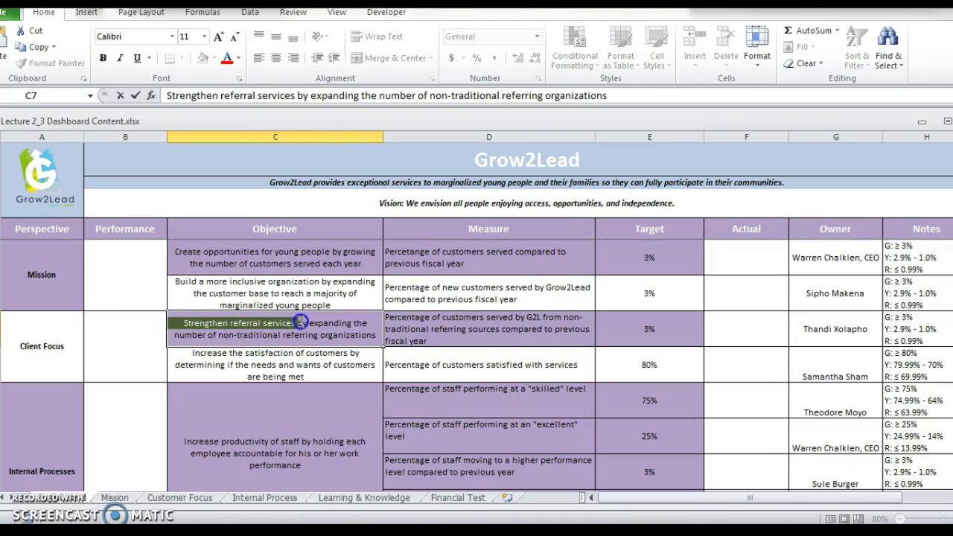
{"action": "left_click", "coordinate": [191, 356]}
{"action": "left_click_drag", "start_coordinate": [191, 355], "coordinate": [317, 350]}
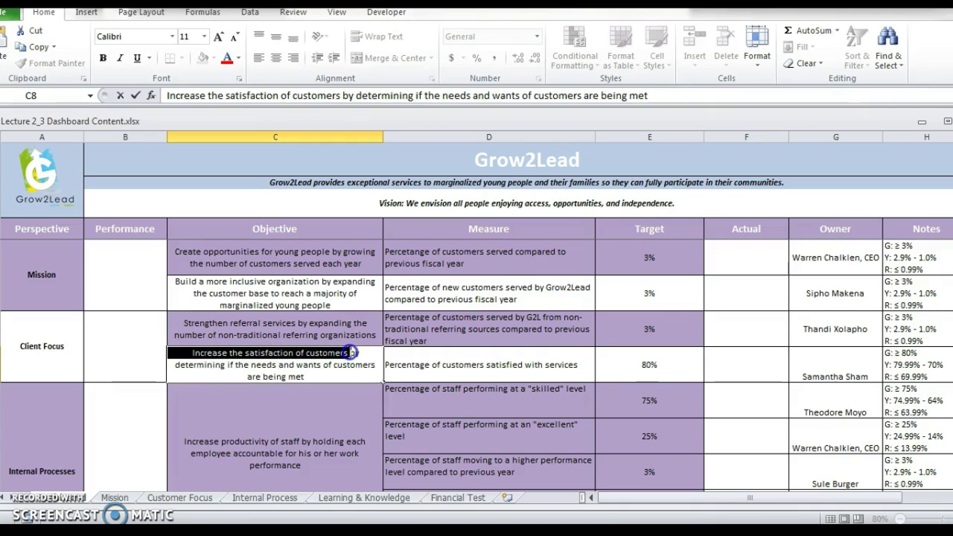
Examine the Target cells for both Client Focus measures and the Owner cell for the referral measure
{"action": "left_click", "coordinate": [655, 359]}
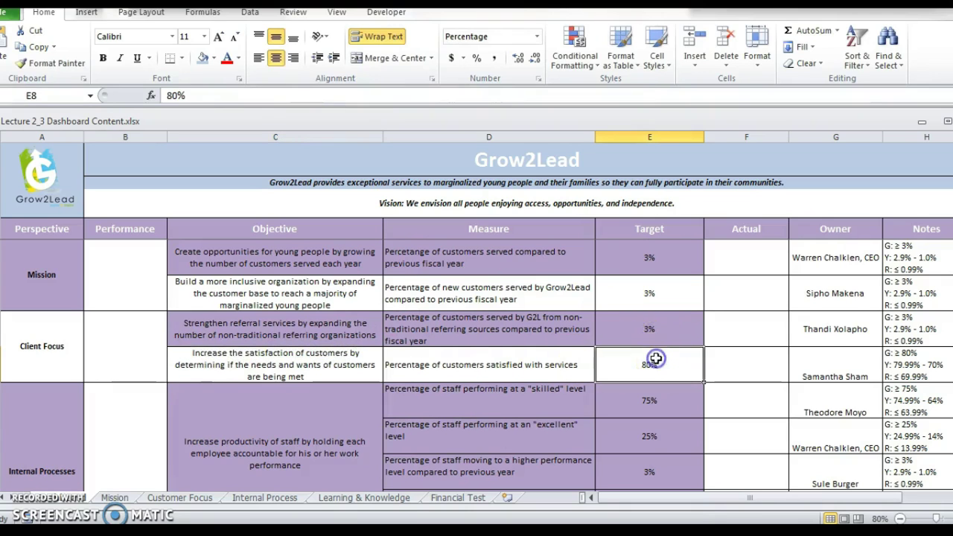
{"action": "left_click", "coordinate": [674, 327]}
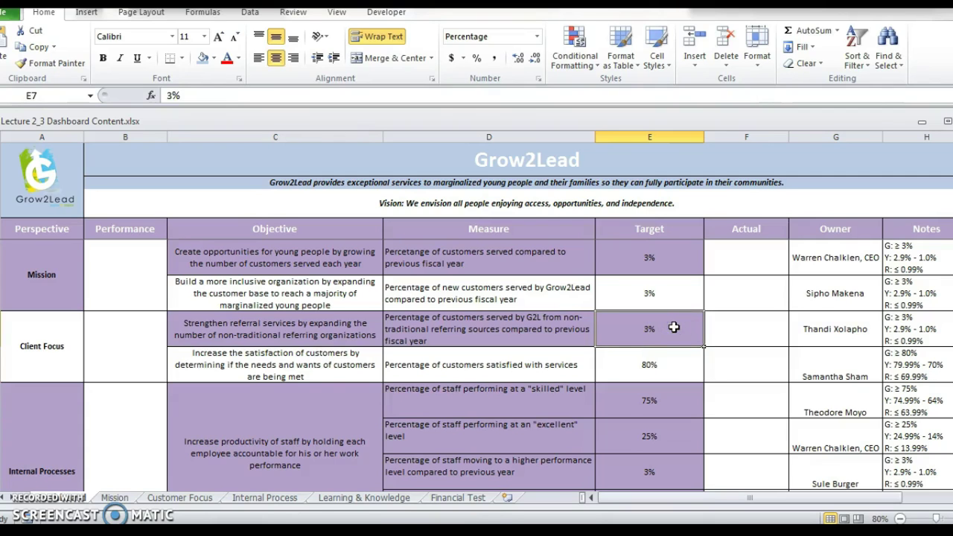
{"action": "left_click", "coordinate": [849, 329]}
{"action": "left_click", "coordinate": [633, 366]}
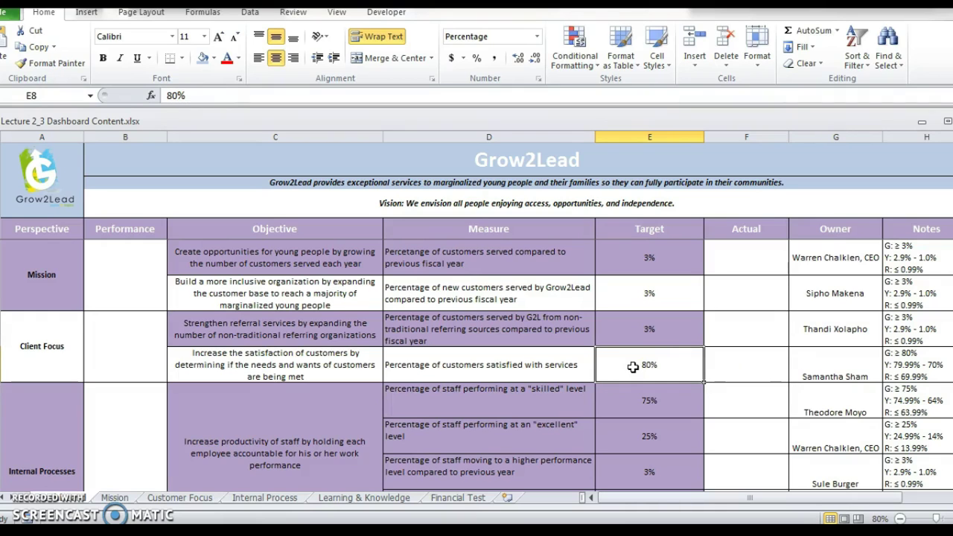
Compare the employee and program wording of the two Internal Processes objectives in C9 and C13, without editing the text
{"action": "left_click", "coordinate": [80, 422]}
{"action": "left_click", "coordinate": [317, 420]}
{"action": "key", "text": "Down"}
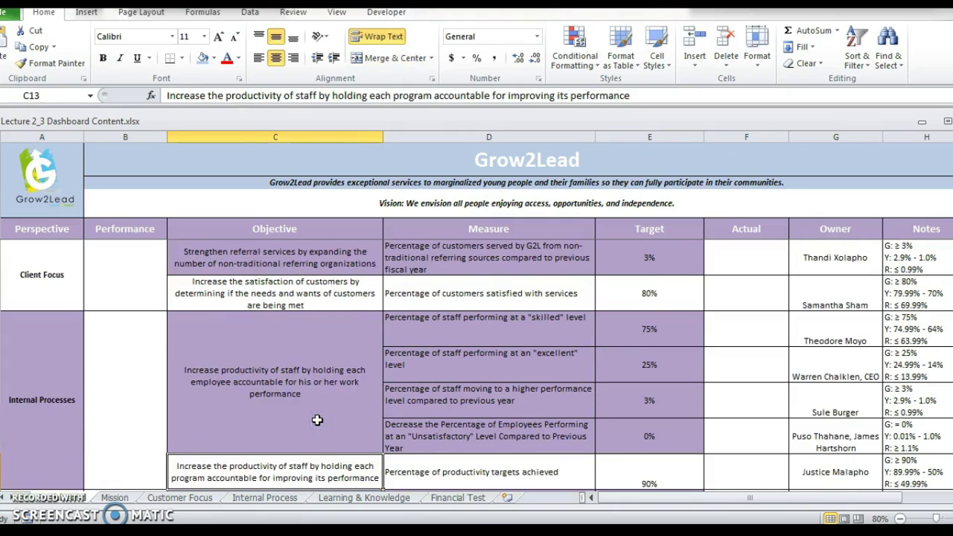
{"action": "key", "text": "Down"}
{"action": "double_click", "coordinate": [304, 357]}
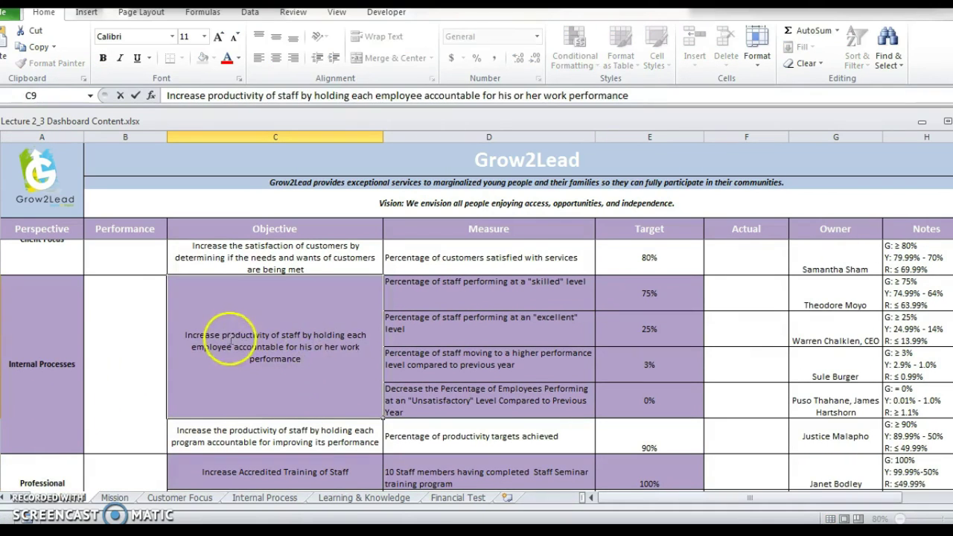
{"action": "left_click_drag", "start_coordinate": [221, 334], "coordinate": [299, 331]}
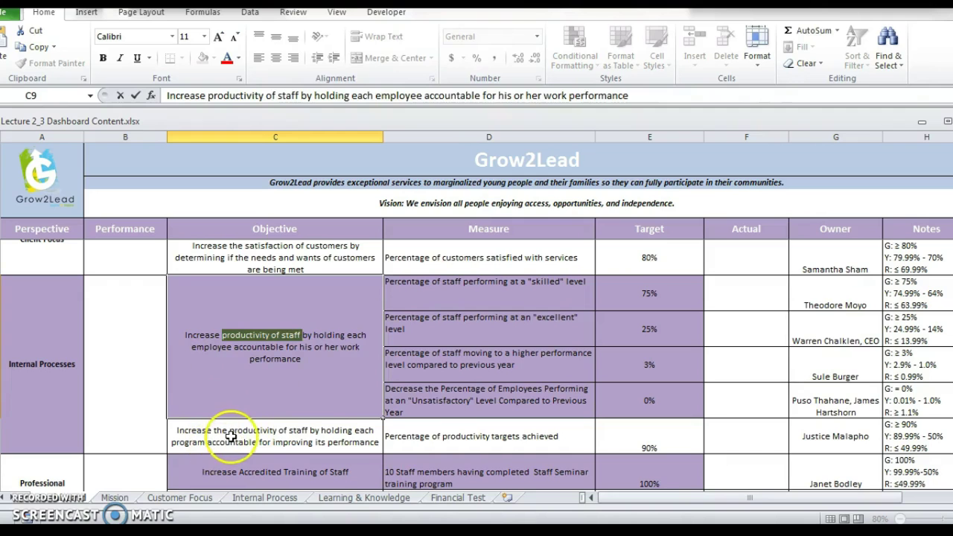
{"action": "double_click", "coordinate": [188, 443]}
{"action": "double_click", "coordinate": [188, 442]}
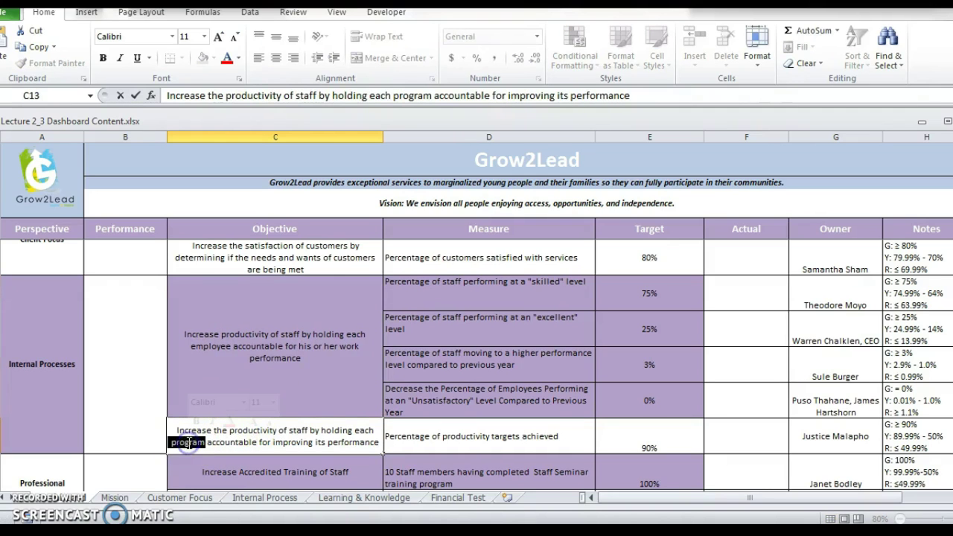
Examine the employee productivity objective in C9 together with its four measures in D9:D12
{"action": "left_click", "coordinate": [321, 359]}
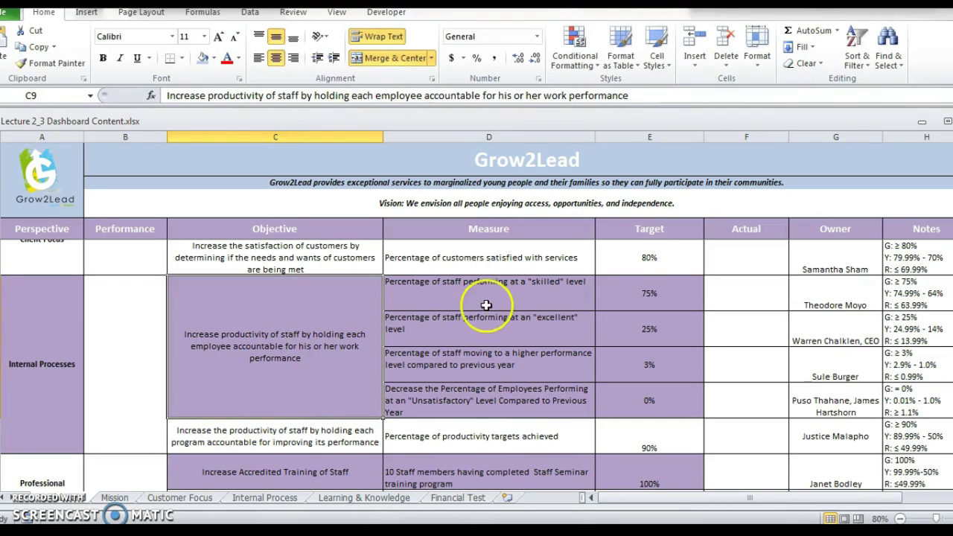
{"action": "left_click_drag", "start_coordinate": [491, 297], "coordinate": [492, 401]}
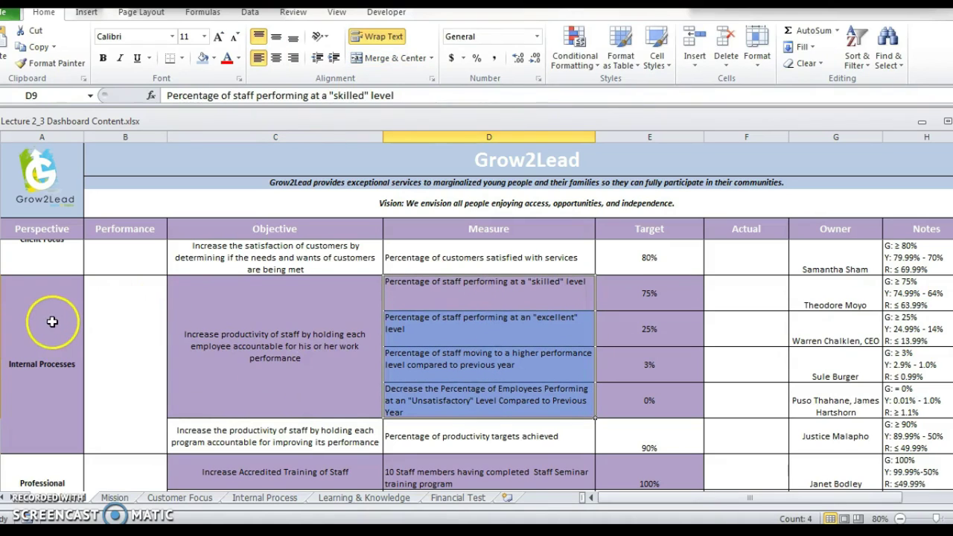
{"action": "left_click", "coordinate": [326, 312]}
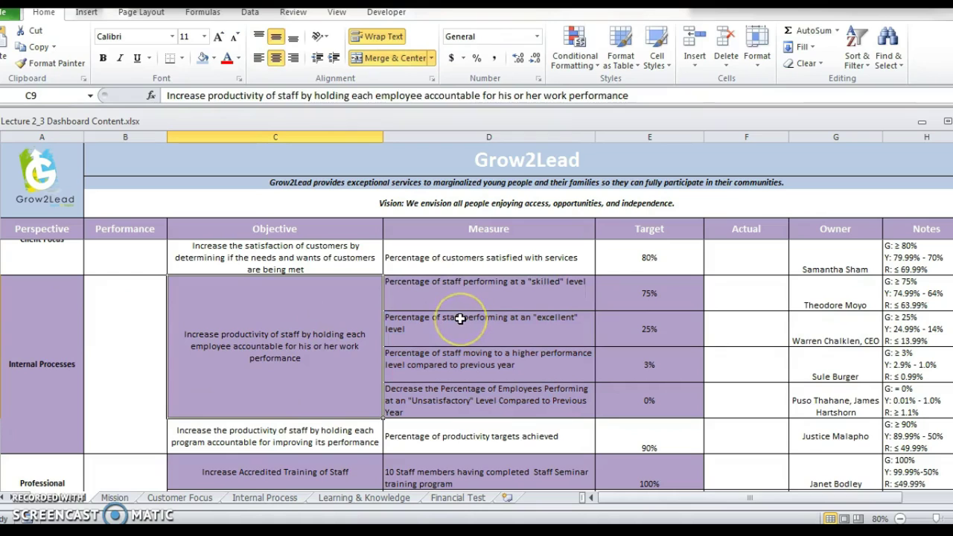
{"action": "left_click_drag", "start_coordinate": [463, 297], "coordinate": [469, 398]}
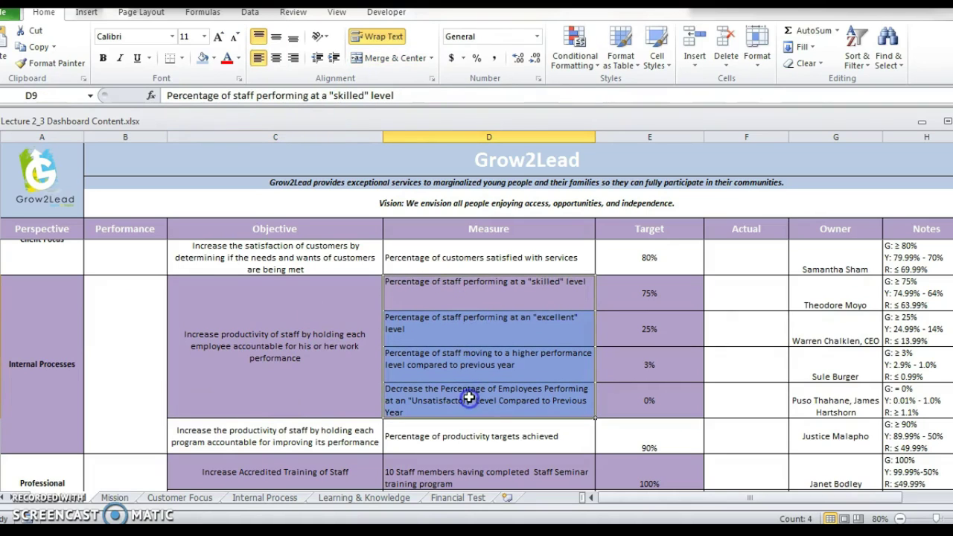
Compare the "skilled" and "excellent" staff measures in D9 and D10 with their targets in E9 and E10
{"action": "left_click", "coordinate": [485, 287]}
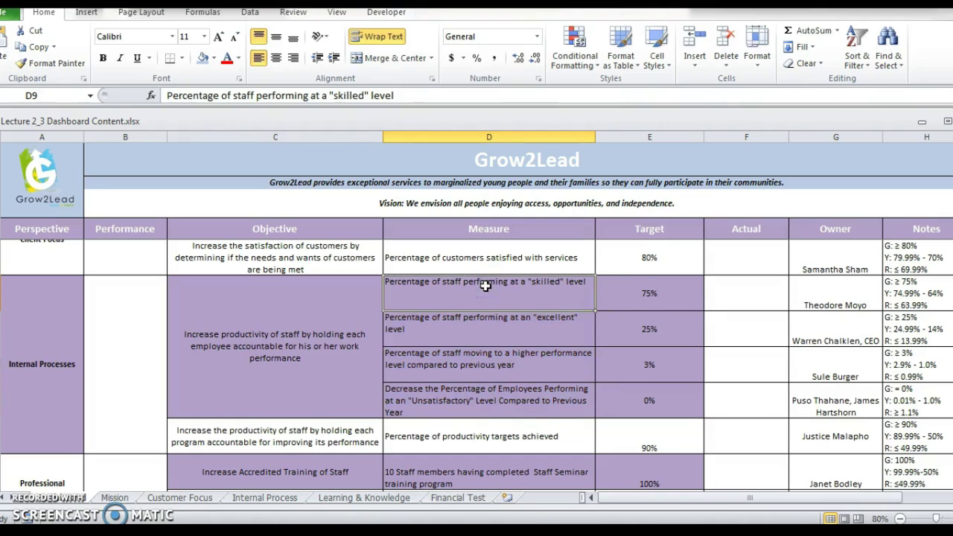
{"action": "left_click", "coordinate": [628, 297]}
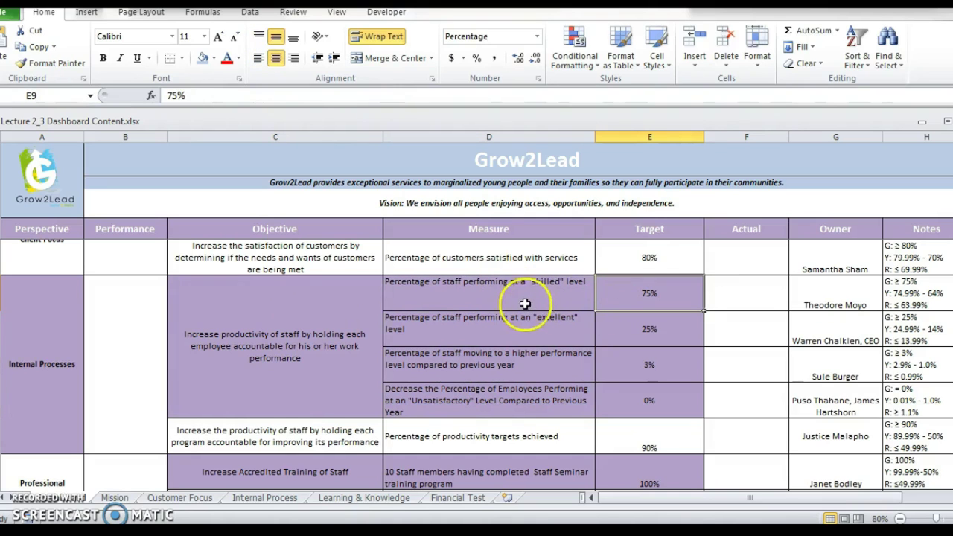
{"action": "double_click", "coordinate": [547, 283]}
{"action": "double_click", "coordinate": [546, 282]}
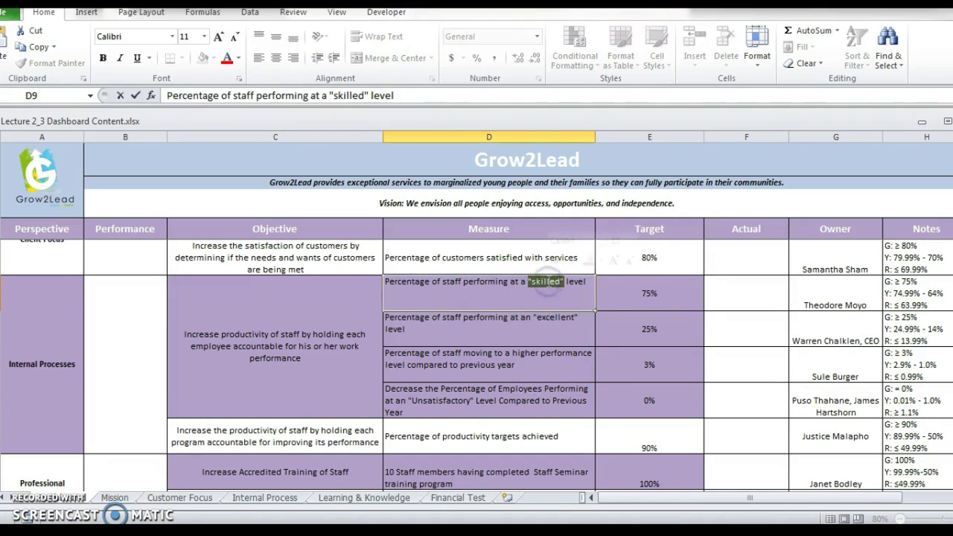
{"action": "left_click", "coordinate": [630, 328]}
{"action": "left_click", "coordinate": [547, 320]}
{"action": "double_click", "coordinate": [546, 318]}
Examine the higher-performance measure in D11 and the "Unsatisfactory" level measure in D12 with its target and owner
{"action": "left_click", "coordinate": [543, 355]}
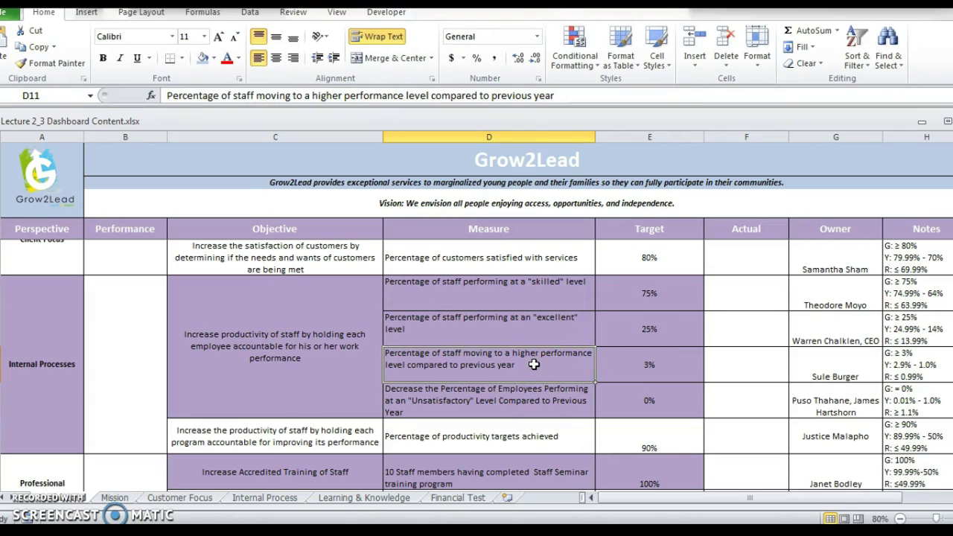
{"action": "left_click", "coordinate": [620, 396]}
{"action": "double_click", "coordinate": [436, 400]}
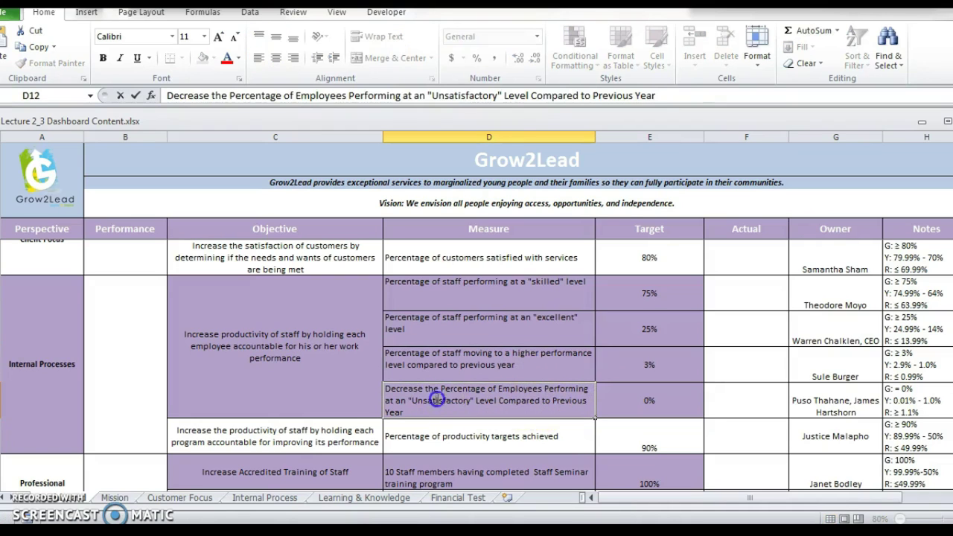
{"action": "double_click", "coordinate": [437, 400]}
{"action": "left_click", "coordinate": [810, 406]}
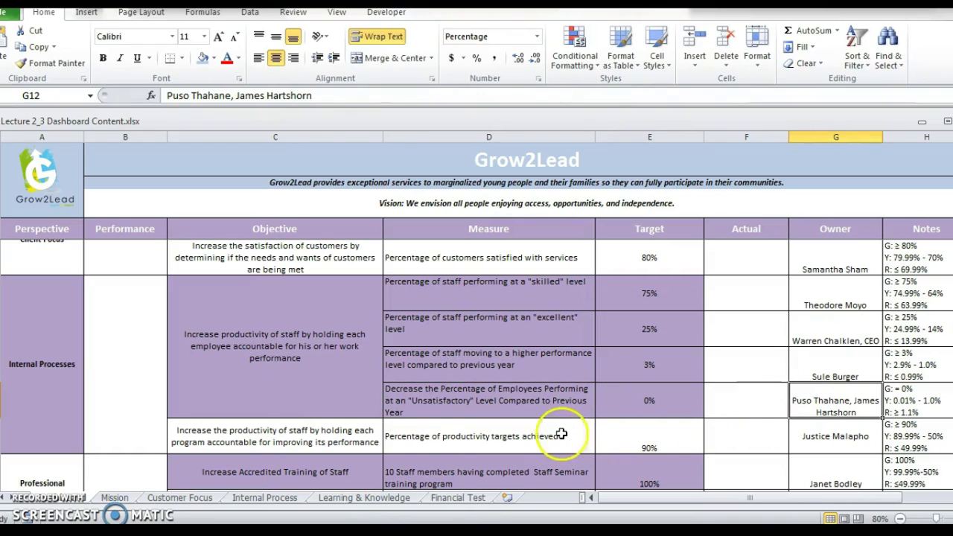
Examine the program accountability objective in C13 alongside its productivity measure and target in D13:E13
{"action": "double_click", "coordinate": [228, 442]}
{"action": "double_click", "coordinate": [199, 443]}
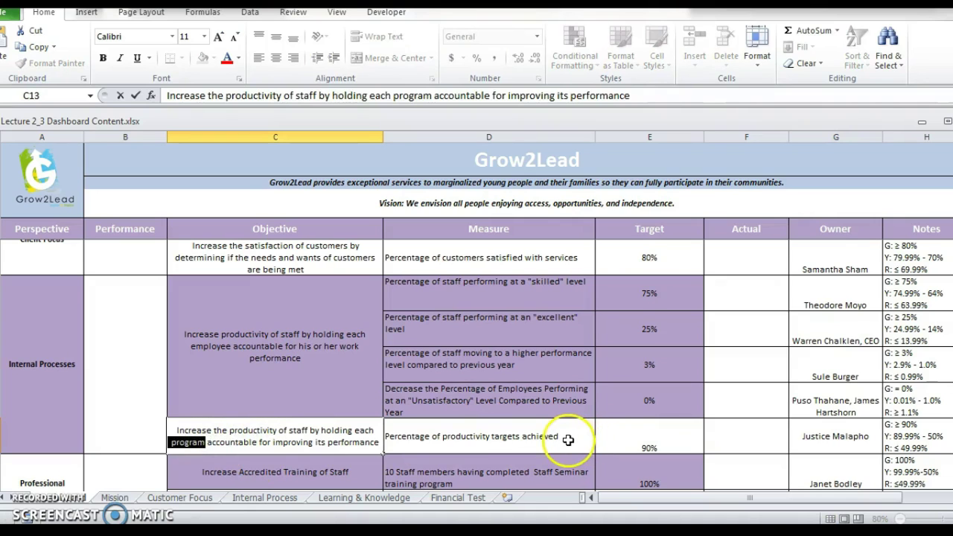
{"action": "left_click_drag", "start_coordinate": [637, 441], "coordinate": [541, 436]}
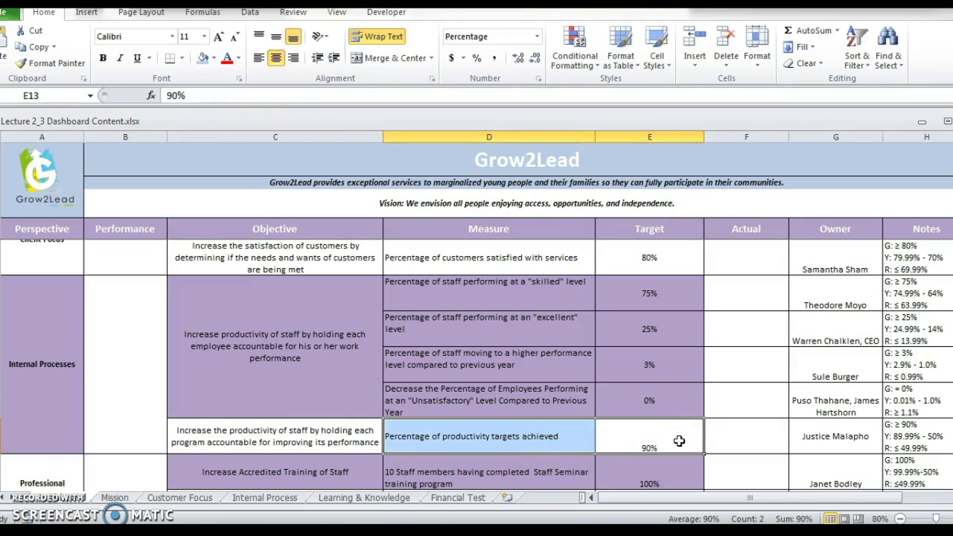
Examine the Professional Development objective on accredited staff training in C14 with its measure and target in D14:E14
{"action": "left_click", "coordinate": [265, 470]}
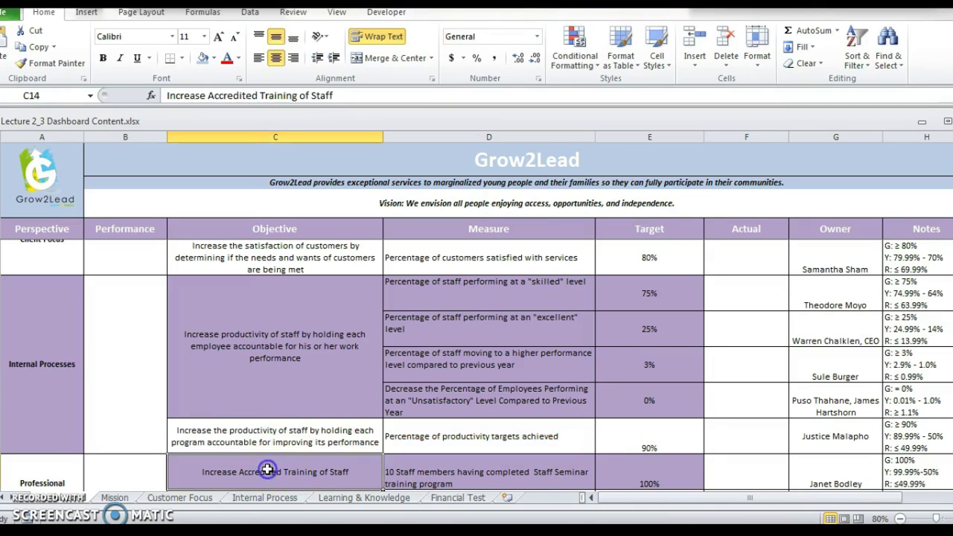
{"action": "key", "text": "Down"}
{"action": "key", "text": "Down"}
{"action": "key", "text": "Down"}
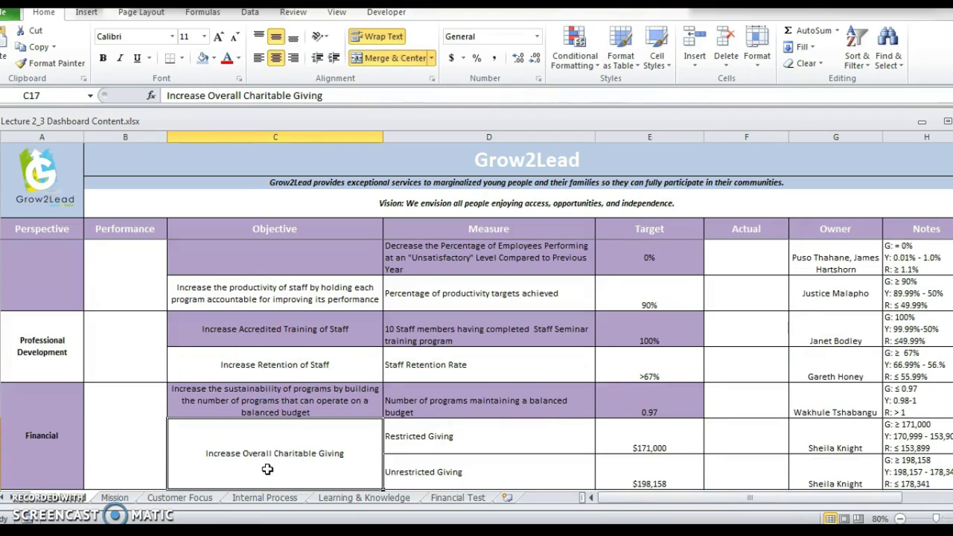
{"action": "left_click", "coordinate": [269, 333]}
{"action": "double_click", "coordinate": [269, 333]}
{"action": "double_click", "coordinate": [261, 329]}
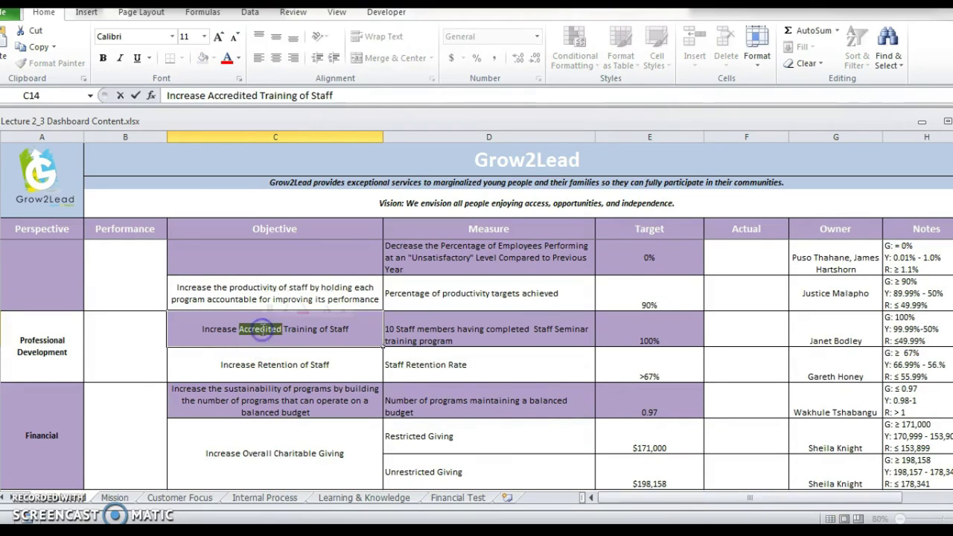
{"action": "left_click", "coordinate": [616, 320]}
{"action": "left_click_drag", "start_coordinate": [616, 322], "coordinate": [277, 328]}
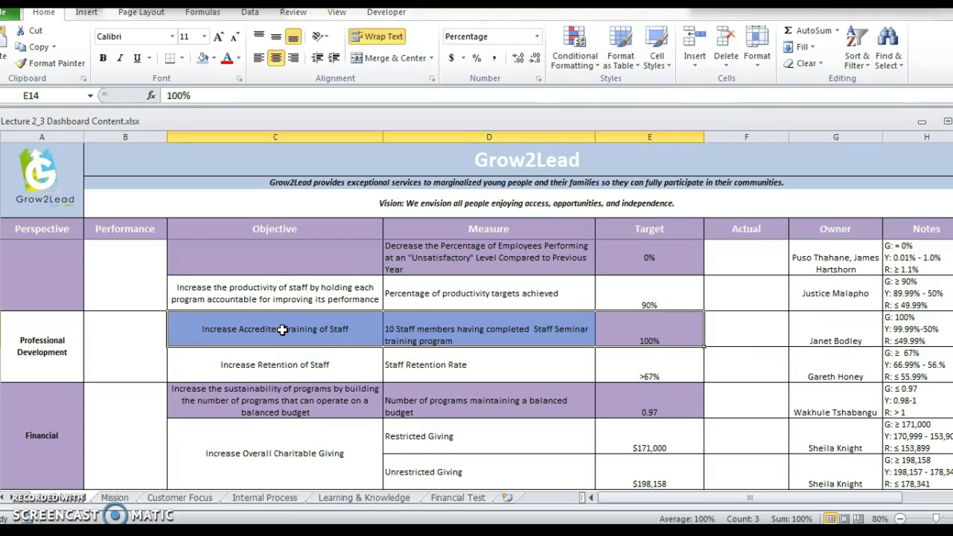
Examine the staff retention objective in C15 with its measure in D15 and target in E15, without editing the text
{"action": "double_click", "coordinate": [278, 364]}
{"action": "double_click", "coordinate": [277, 364]}
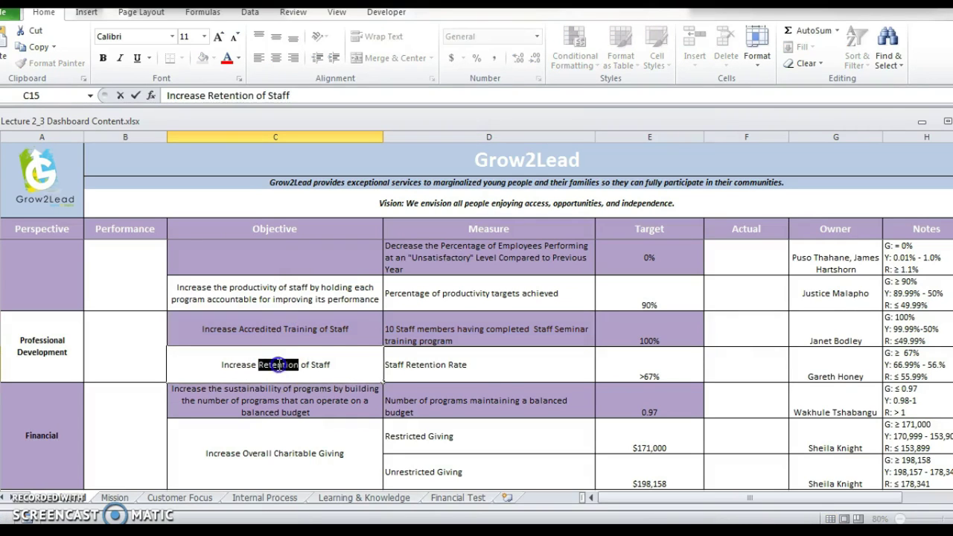
{"action": "left_click", "coordinate": [488, 372]}
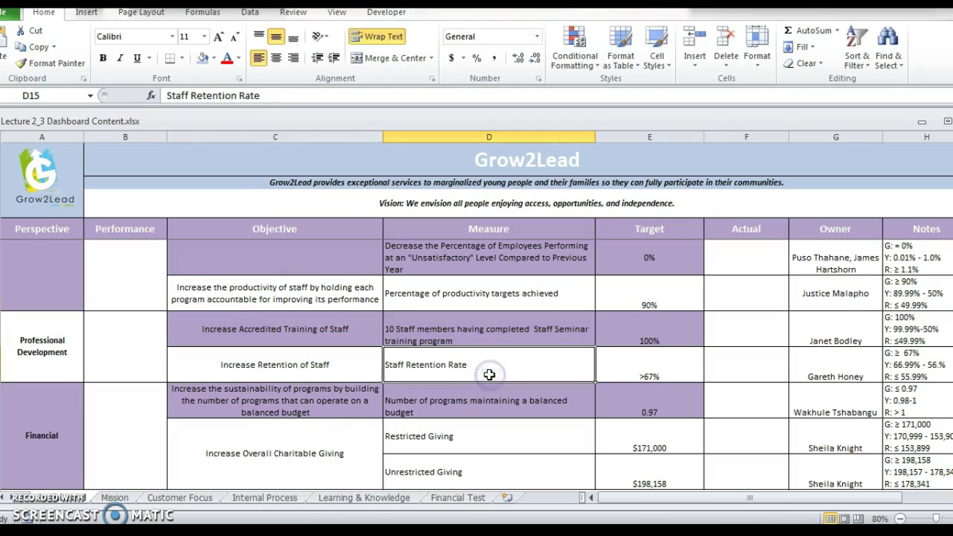
{"action": "left_click", "coordinate": [636, 372]}
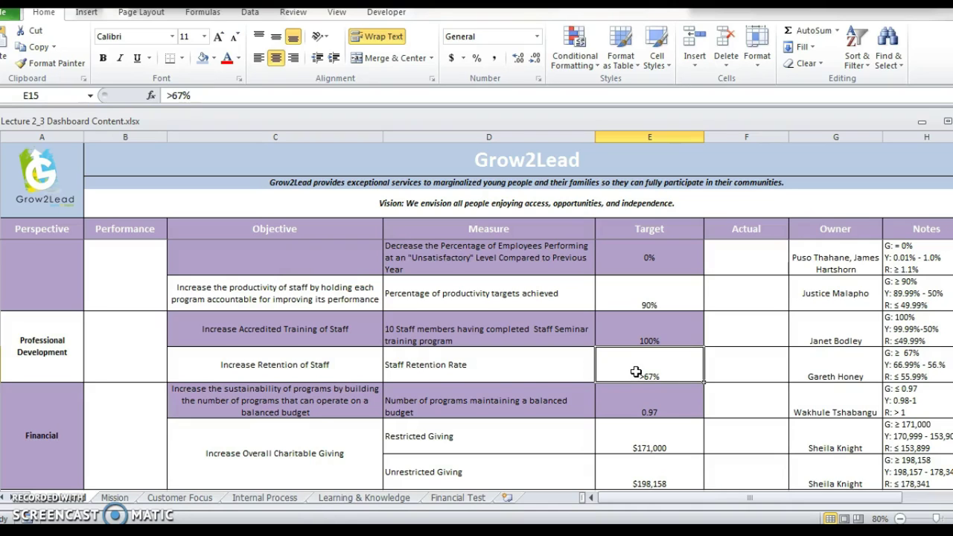
Examine the Financial objective on program sustainability in C16 with its balanced-budget measure in D16 and target in E16
{"action": "left_click", "coordinate": [328, 401]}
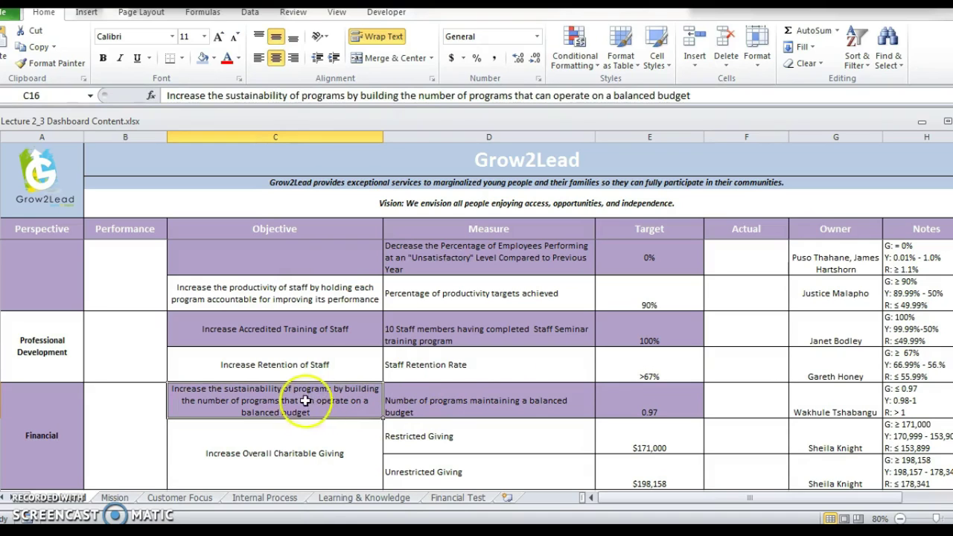
{"action": "double_click", "coordinate": [171, 386]}
{"action": "left_click_drag", "start_coordinate": [167, 392], "coordinate": [340, 391]}
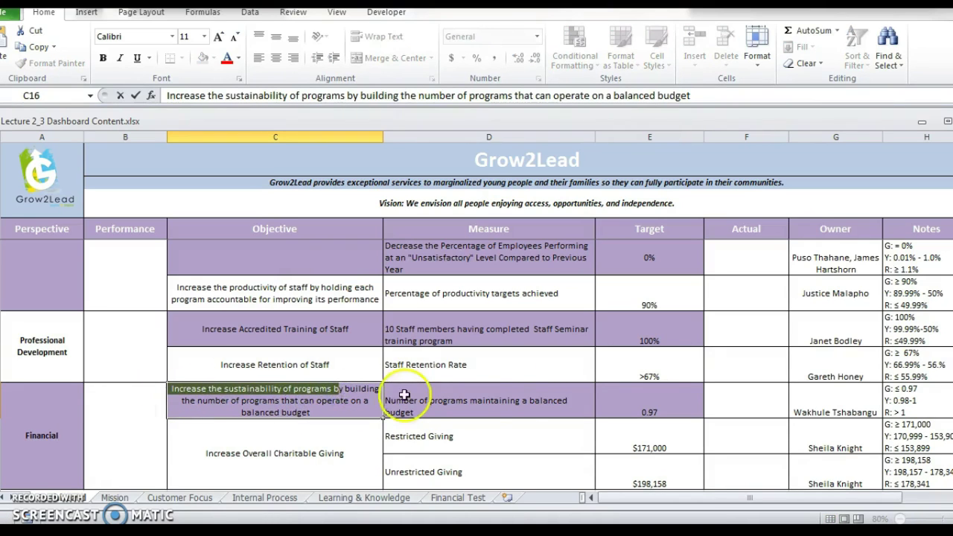
{"action": "left_click", "coordinate": [518, 409]}
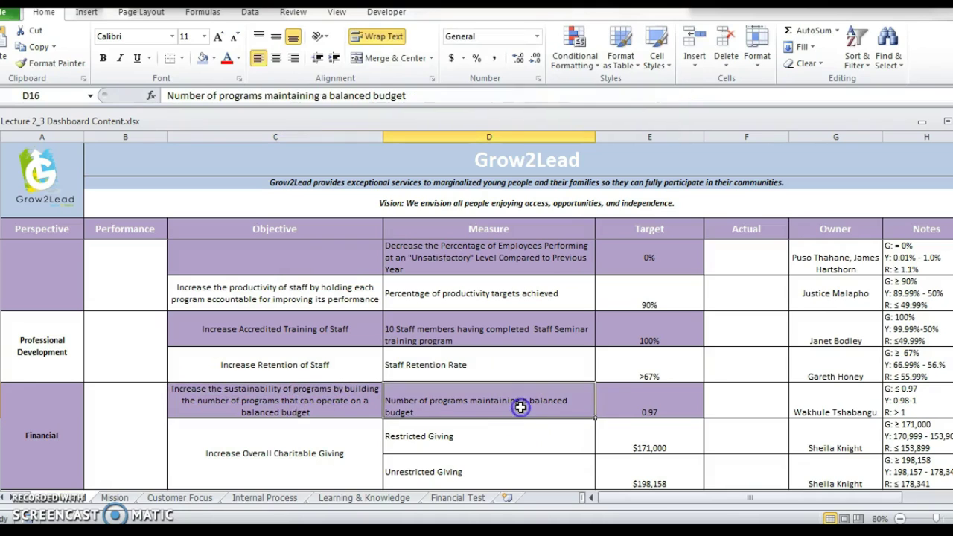
{"action": "left_click", "coordinate": [615, 407]}
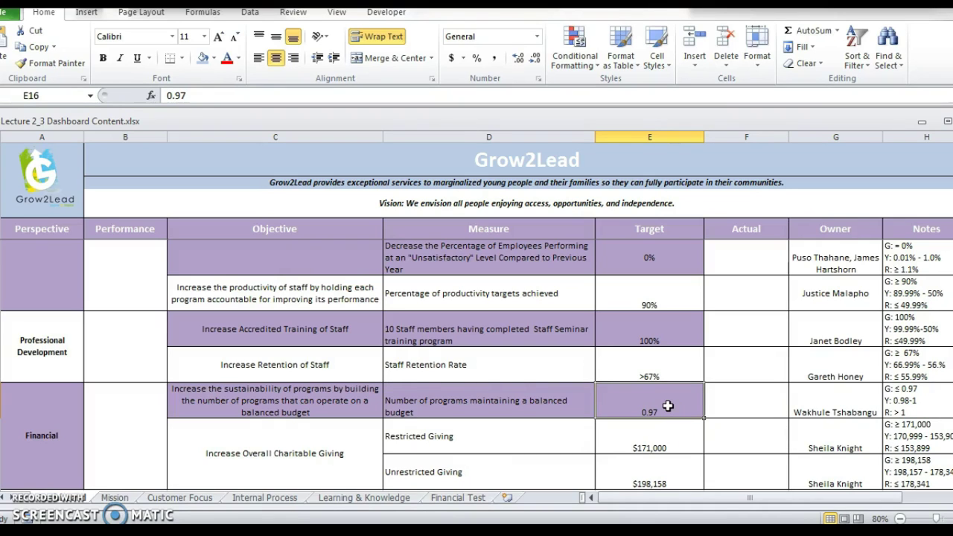
Examine the charitable giving objective in C17 with its restricted and unrestricted giving measures, owners and target in E17
{"action": "left_click", "coordinate": [277, 442]}
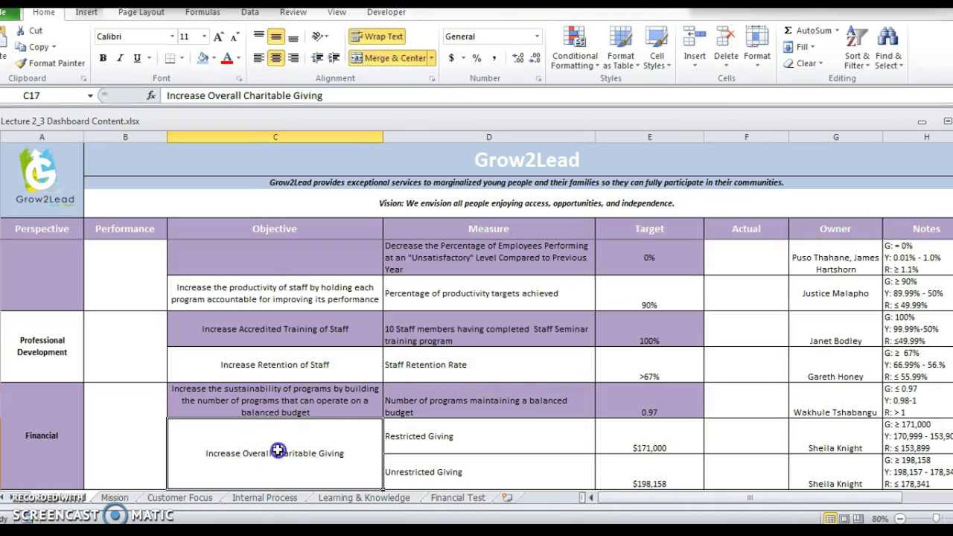
{"action": "left_click", "coordinate": [427, 439]}
{"action": "left_click", "coordinate": [431, 470]}
{"action": "left_click_drag", "start_coordinate": [819, 439], "coordinate": [821, 481]}
{"action": "left_click", "coordinate": [676, 451]}
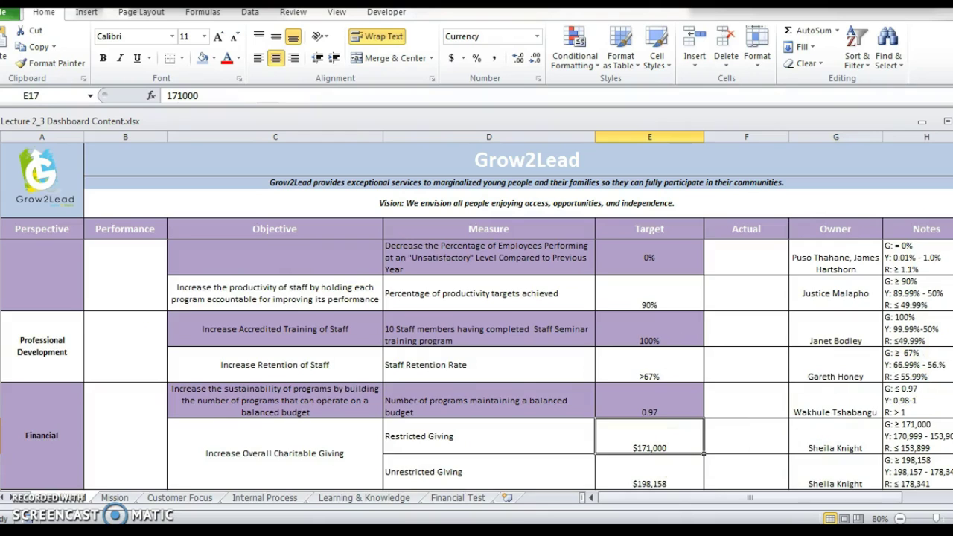
Examine the Mission perspective on the dashboard and the matching Organizational Objective cells on the Mission sheet
{"action": "scroll", "coordinate": [833, 231], "scroll_direction": "up", "scroll_amount": 3}
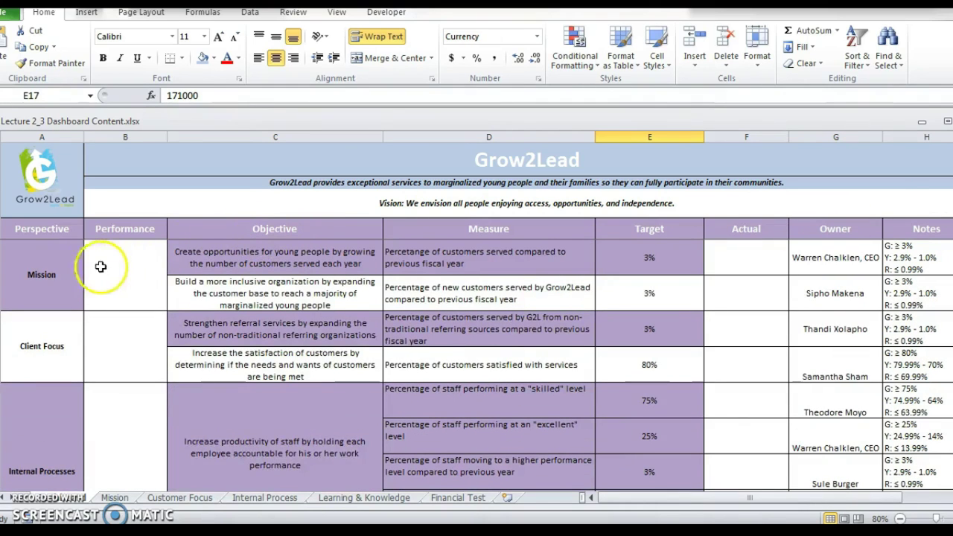
{"action": "left_click", "coordinate": [62, 267]}
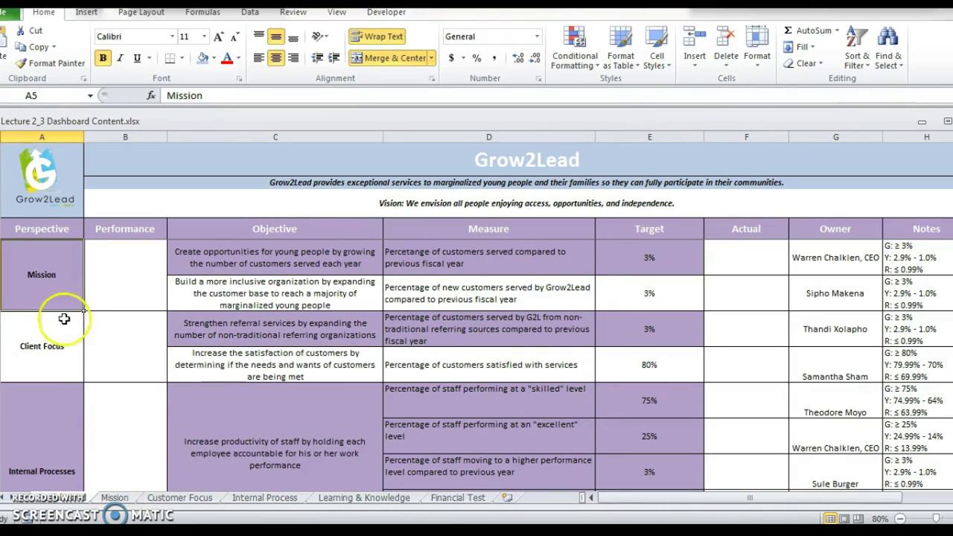
{"action": "left_click", "coordinate": [114, 497]}
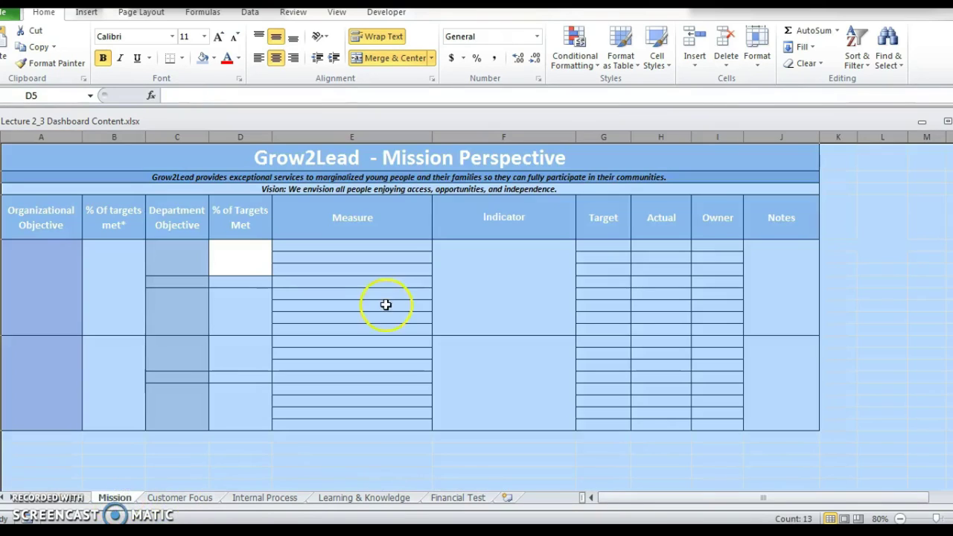
{"action": "left_click", "coordinate": [427, 189]}
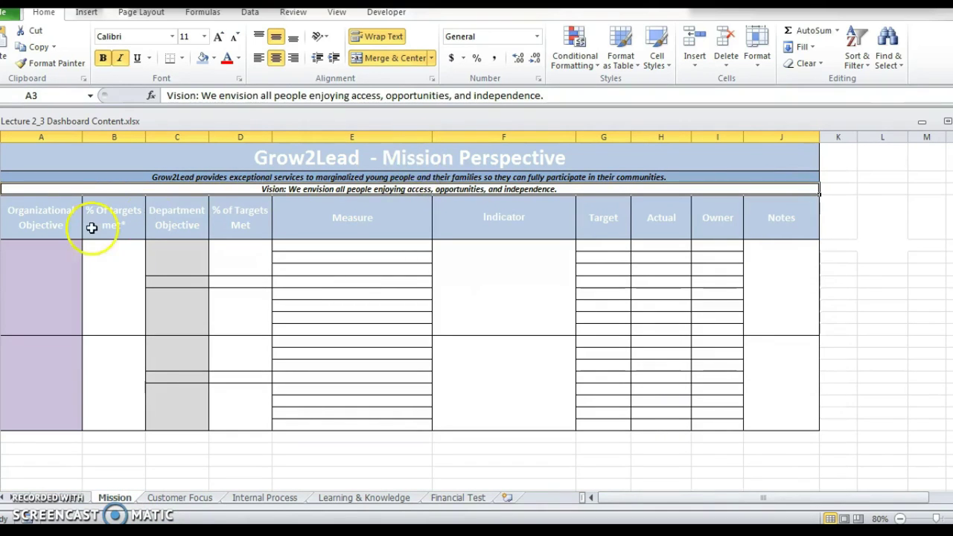
{"action": "left_click", "coordinate": [42, 344]}
{"action": "left_click", "coordinate": [40, 287]}
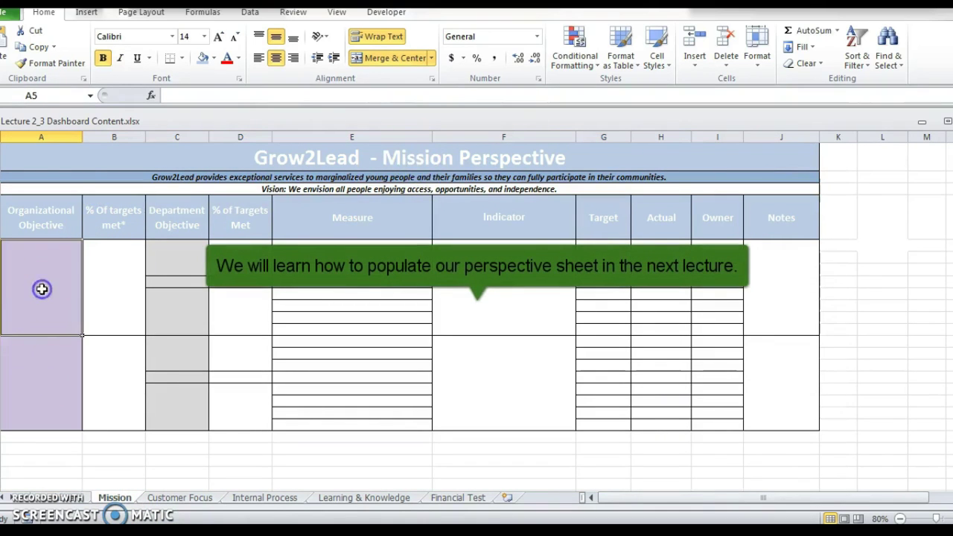
Compare the dashboard's Mission objectives in C5:C6 with the empty Organizational Objective cells on the Mission sheet
{"action": "left_click", "coordinate": [82, 498]}
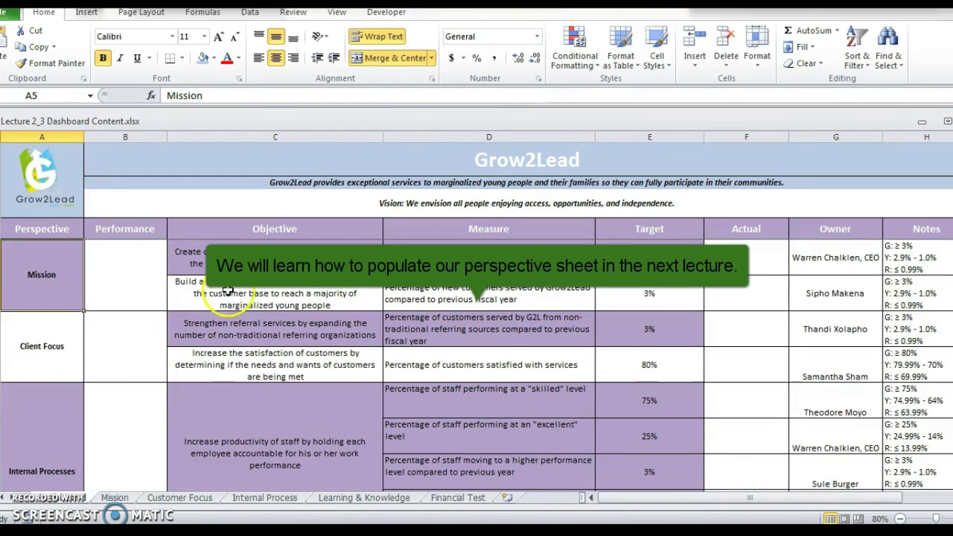
{"action": "left_click_drag", "start_coordinate": [227, 257], "coordinate": [230, 294]}
{"action": "left_click", "coordinate": [115, 496]}
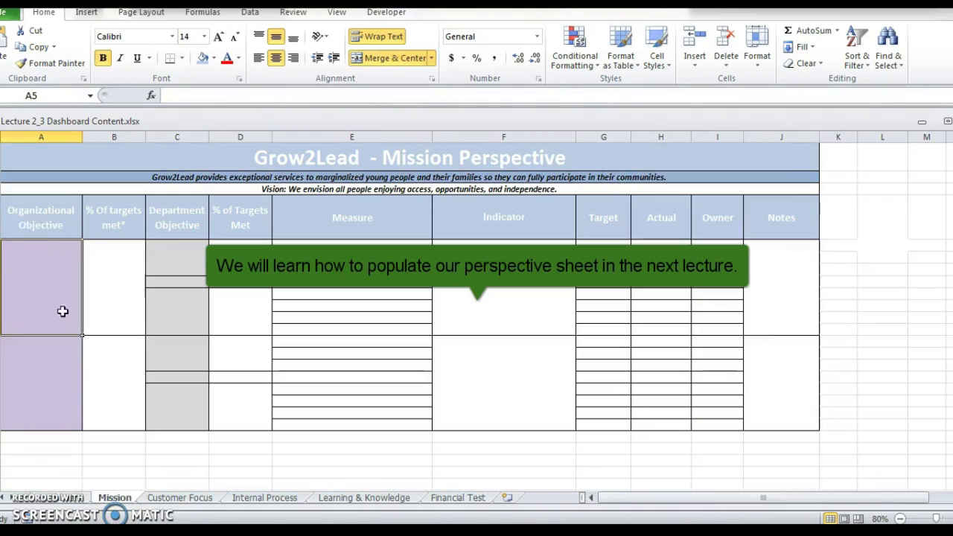
{"action": "left_click", "coordinate": [81, 498]}
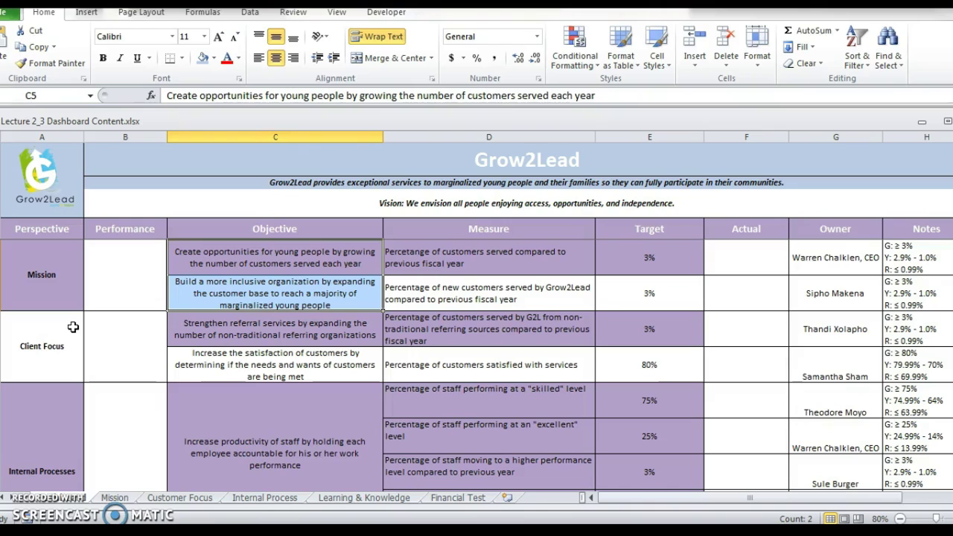
{"action": "left_click", "coordinate": [116, 284]}
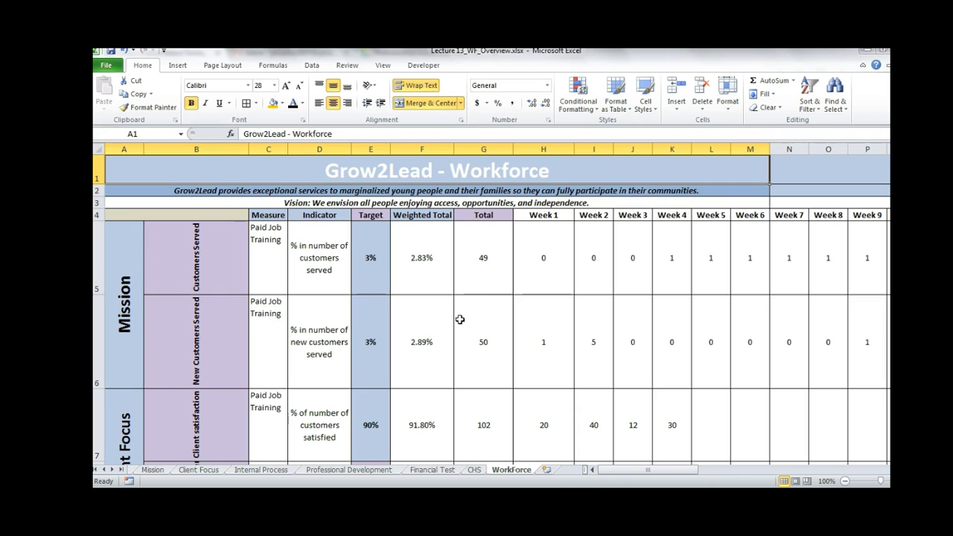
Examine the Customers Served and New Customers Served objectives on the CHS sheet with their measures in C5:C10
{"action": "left_click", "coordinate": [474, 470]}
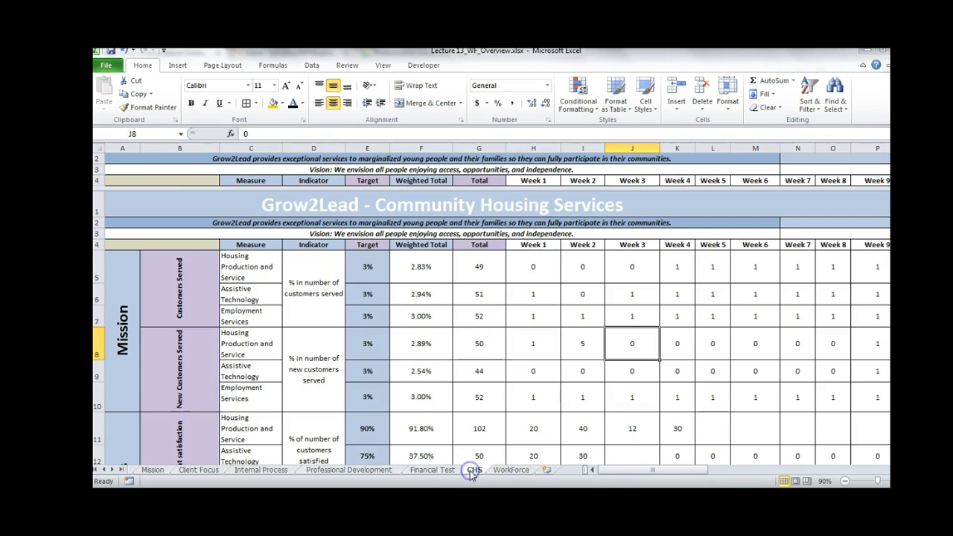
{"action": "left_click", "coordinate": [176, 274]}
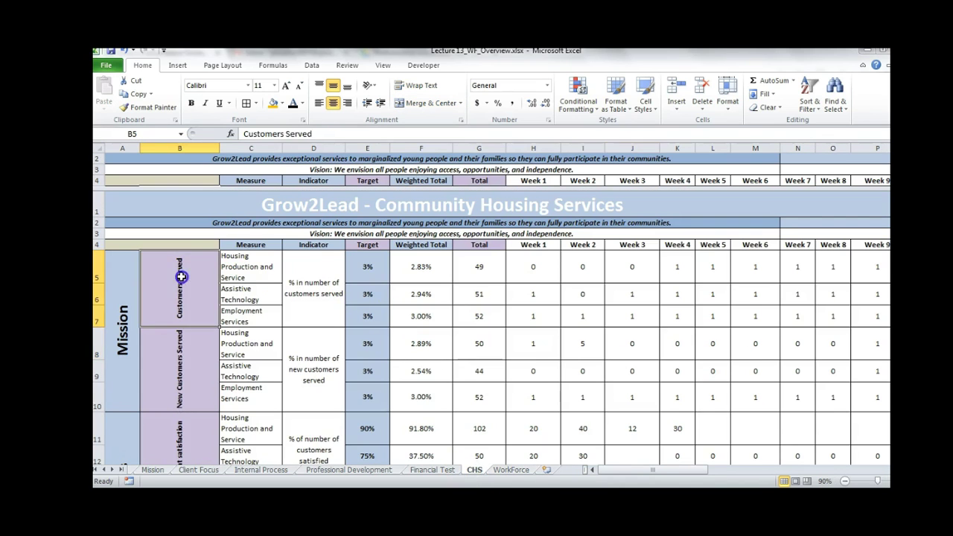
{"action": "left_click", "coordinate": [146, 335]}
{"action": "left_click", "coordinate": [132, 335]}
{"action": "left_click", "coordinate": [165, 333]}
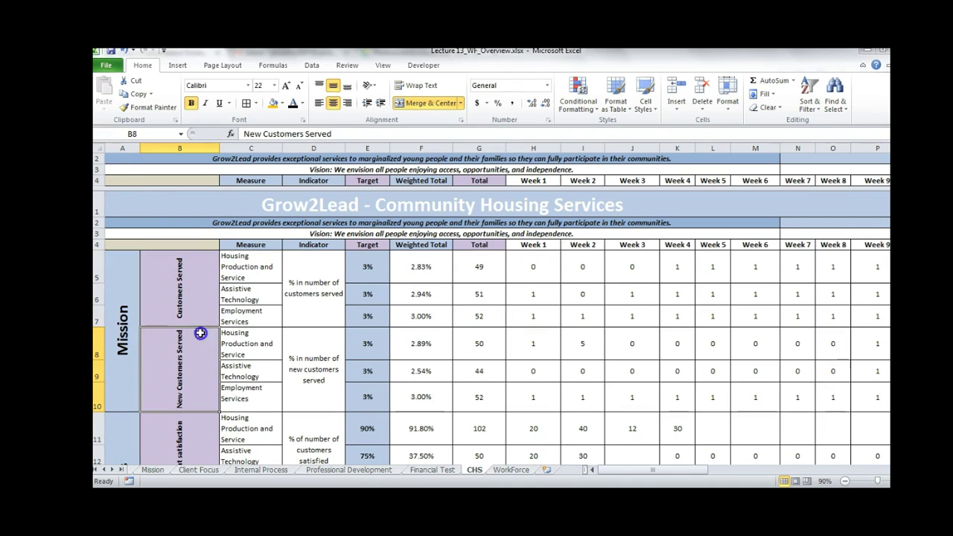
{"action": "left_click_drag", "start_coordinate": [247, 262], "coordinate": [250, 398]}
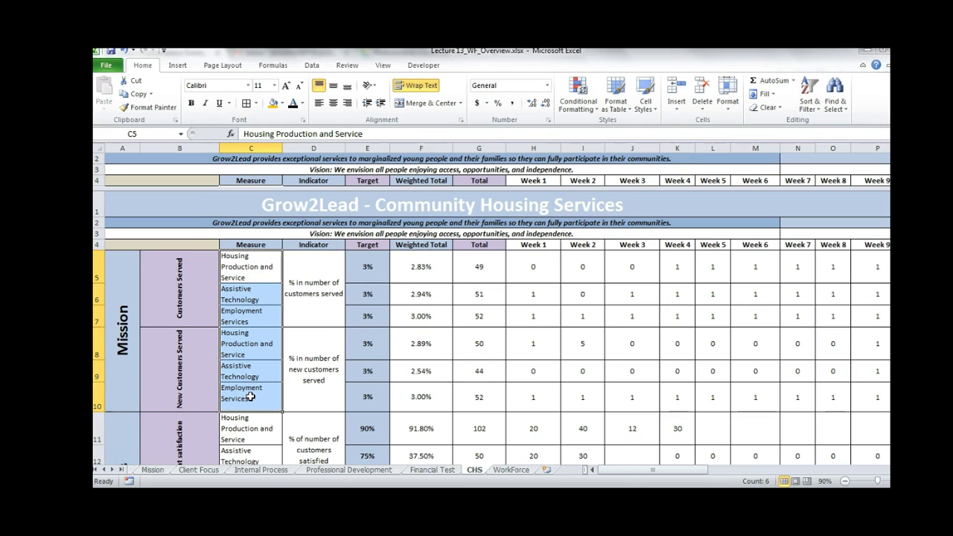
Examine the WorkForce sheet's weighted total in F5 and Mission rows B5:G6 alongside the Mission sheet
{"action": "left_click", "coordinate": [509, 470]}
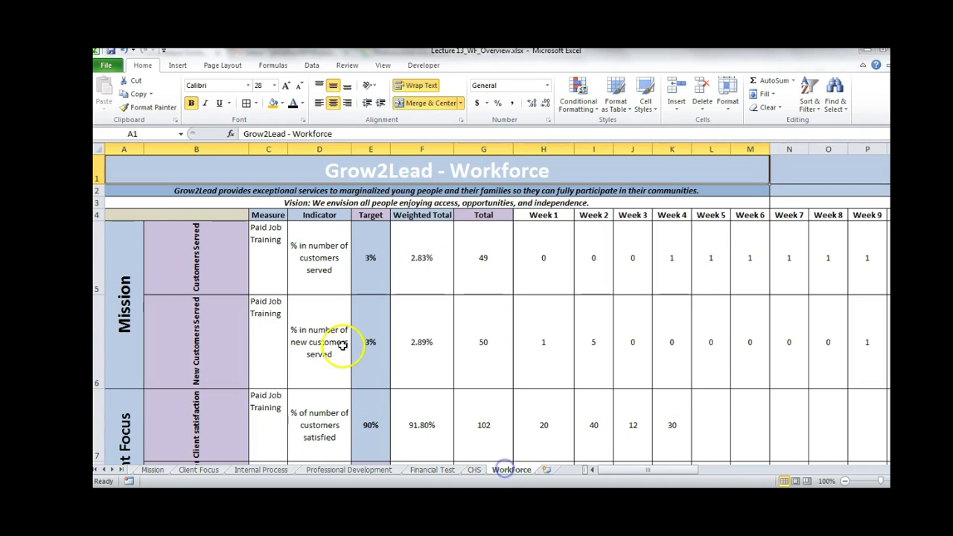
{"action": "left_click", "coordinate": [395, 269]}
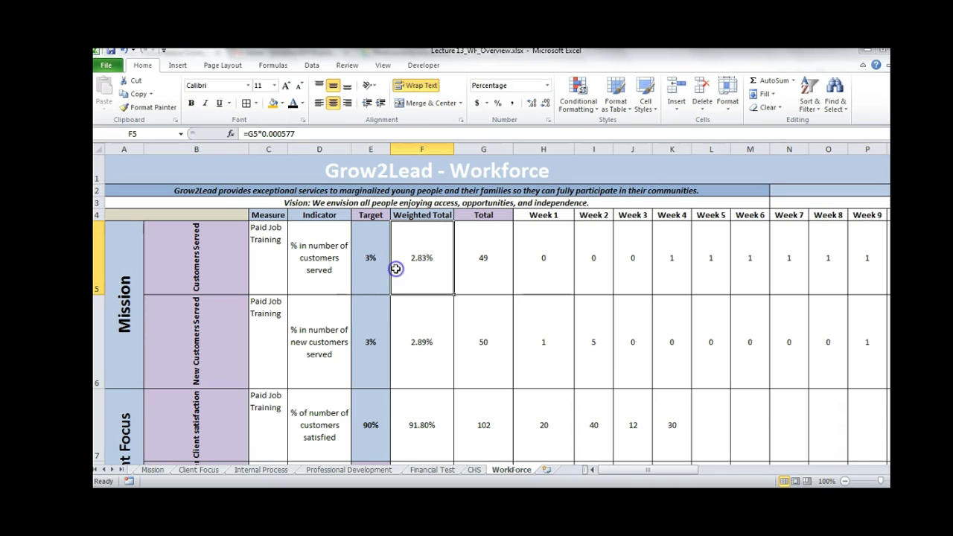
{"action": "left_click_drag", "start_coordinate": [511, 266], "coordinate": [155, 350]}
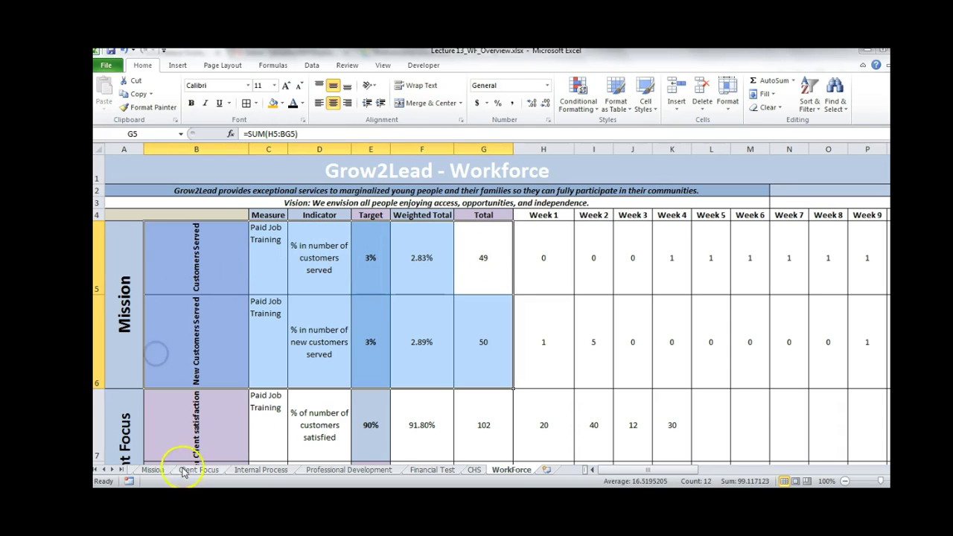
{"action": "left_click", "coordinate": [156, 469]}
{"action": "left_click", "coordinate": [511, 470]}
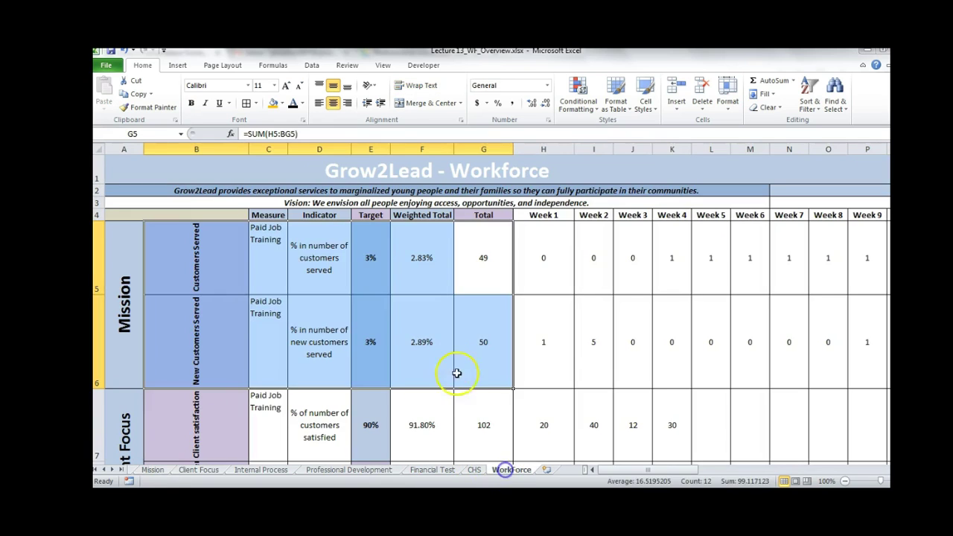
Examine the Paid Job Training measure and the two Mission objectives in rows 5 and 6 of the WorkForce sheet
{"action": "left_click", "coordinate": [449, 358]}
{"action": "left_click", "coordinate": [416, 275]}
{"action": "key", "text": "Down"}
{"action": "key", "text": "Left"}
{"action": "key", "text": "Left"}
{"action": "key", "text": "Left"}
{"action": "key", "text": "Up"}
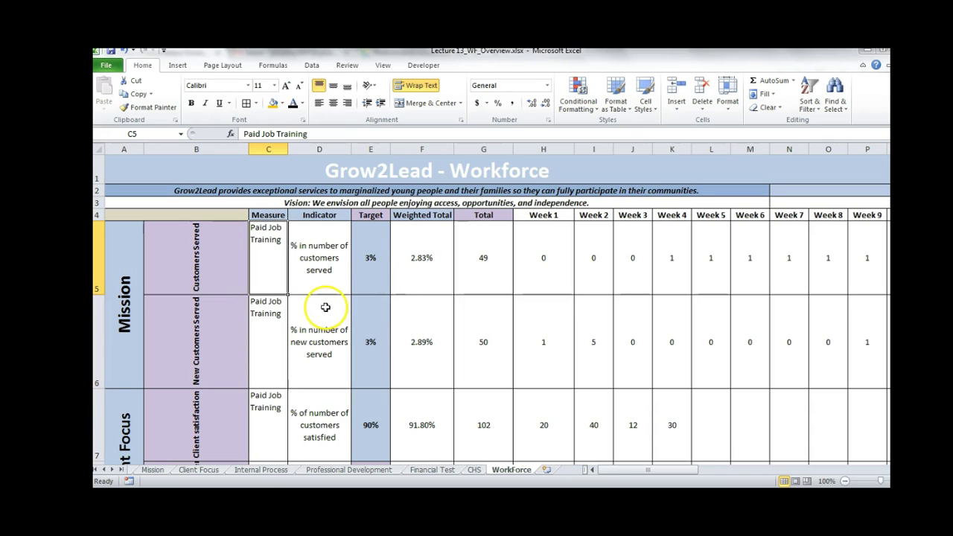
{"action": "left_click", "coordinate": [224, 274]}
{"action": "left_click", "coordinate": [223, 325]}
Highlight the Paid Job Training measures in E8 and E16 of the Mission sheet with an orange fill
{"action": "left_click", "coordinate": [152, 470]}
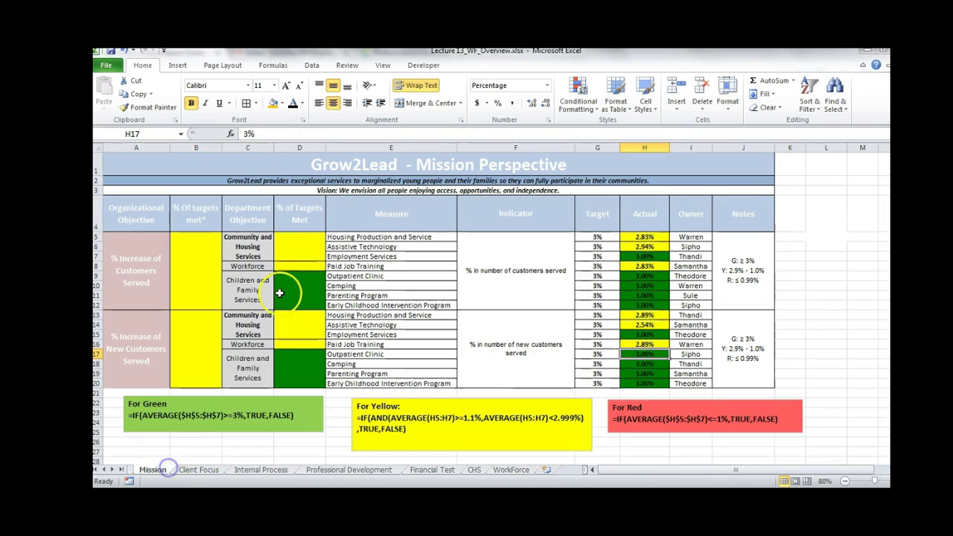
{"action": "left_click", "coordinate": [154, 281]}
{"action": "left_click", "coordinate": [132, 330]}
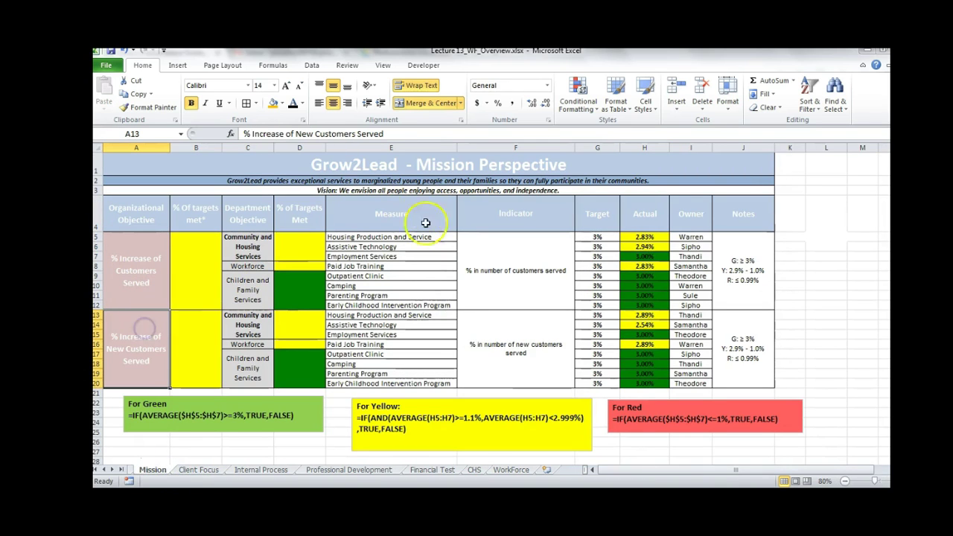
{"action": "left_click", "coordinate": [350, 266]}
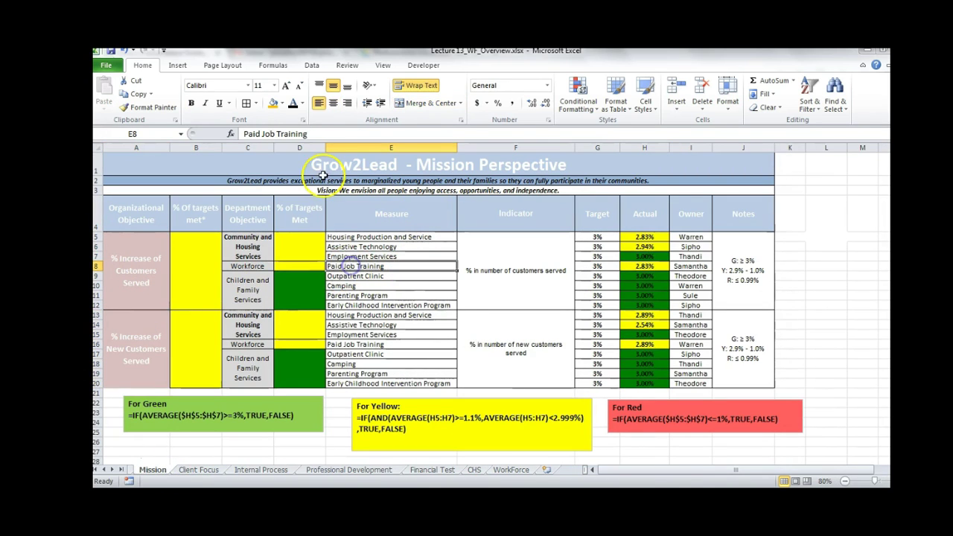
{"action": "left_click", "coordinate": [272, 102]}
{"action": "left_click", "coordinate": [349, 344]}
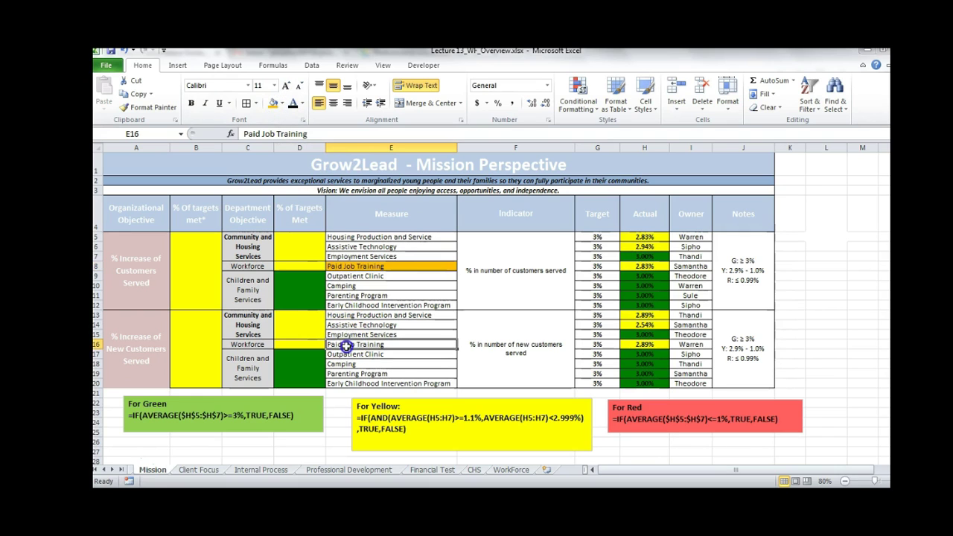
{"action": "left_click", "coordinate": [272, 102]}
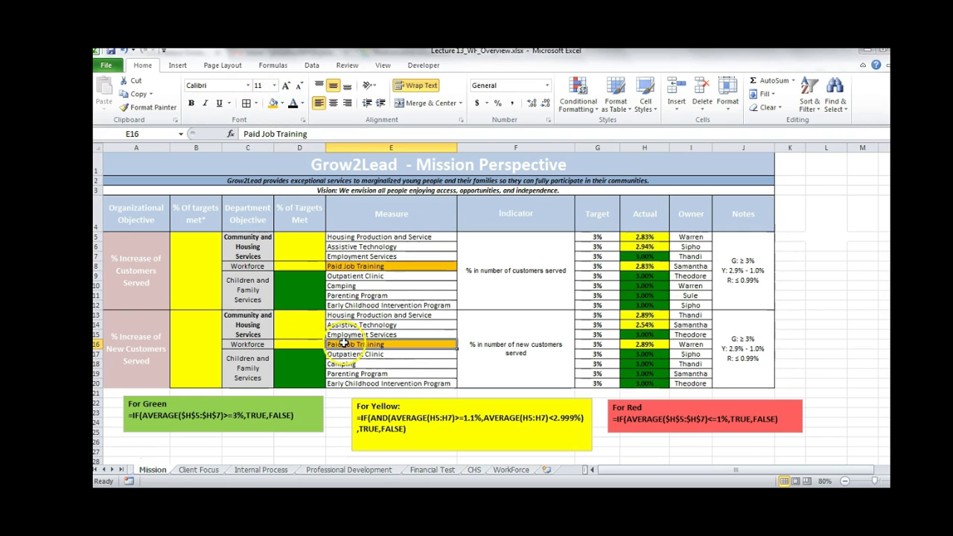
{"action": "left_click", "coordinate": [270, 266]}
{"action": "left_click", "coordinate": [349, 266]}
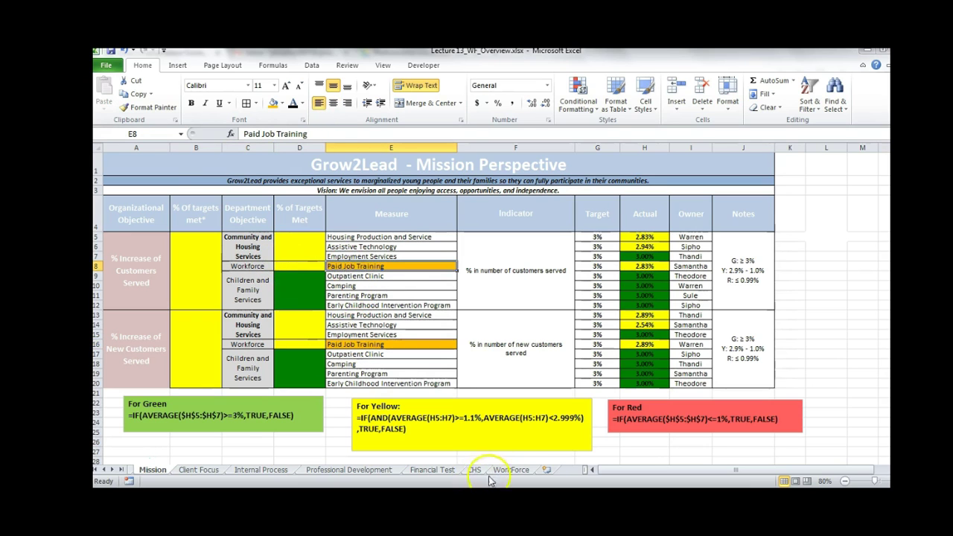
Examine the Client Focus and Internal Process indicators and targets in rows 7 to 12 of the WorkForce sheet
{"action": "left_click", "coordinate": [510, 470]}
{"action": "left_click", "coordinate": [330, 376]}
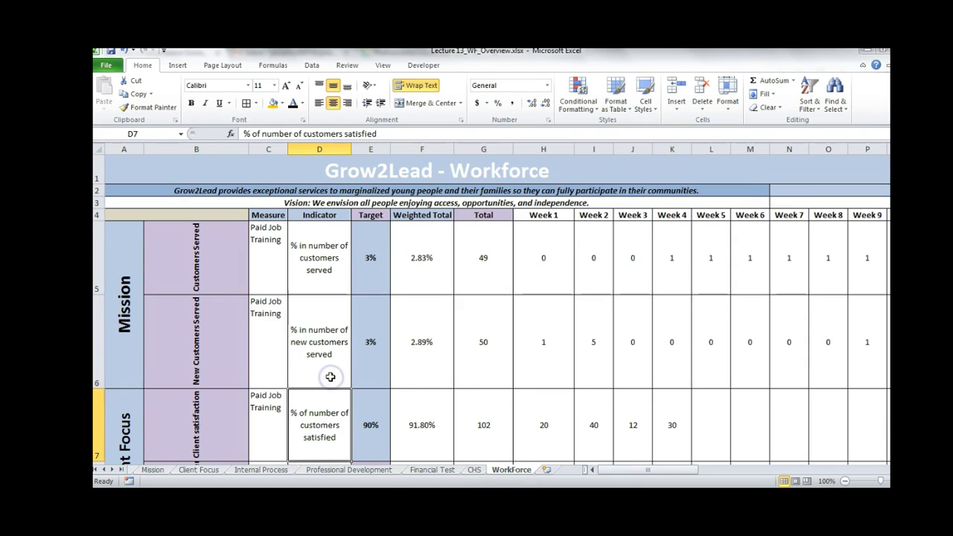
{"action": "key", "text": "Down"}
{"action": "key", "text": "Down"}
{"action": "key", "text": "Down"}
{"action": "key", "text": "Right"}
{"action": "key", "text": "Up"}
{"action": "key", "text": "Up"}
{"action": "key", "text": "Down"}
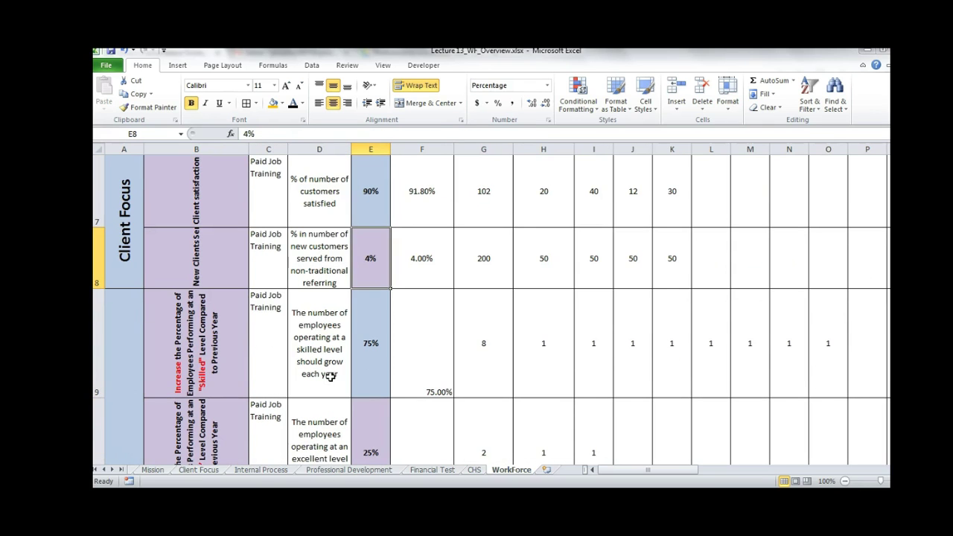
{"action": "key", "text": "Down"}
{"action": "key", "text": "Down"}
{"action": "key", "text": "Down"}
{"action": "key", "text": "Down"}
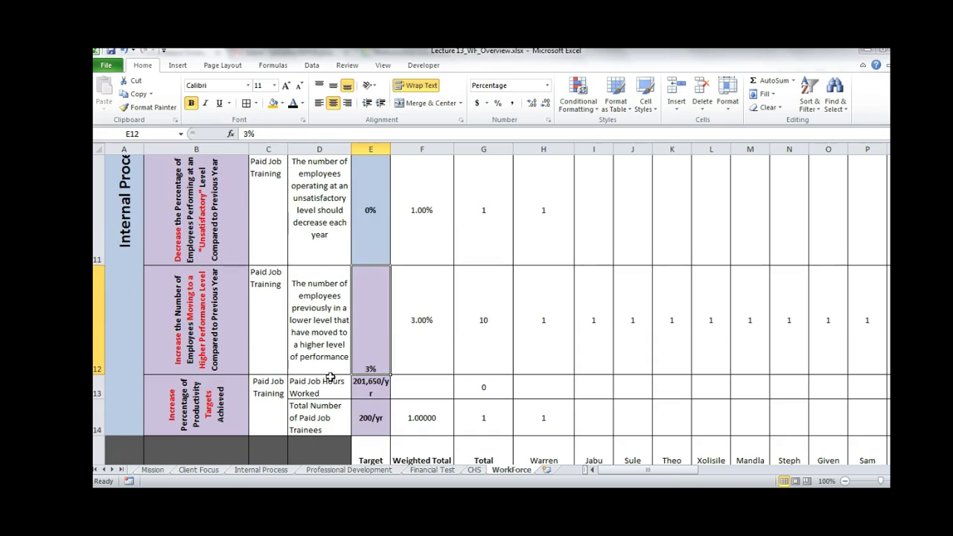
Compare the WorkForce productivity indicators in D13:D14 with the Paid Job Training targets in G40:G41 of the Internal Process sheet
{"action": "key", "text": "Down"}
{"action": "left_click", "coordinate": [282, 391]}
{"action": "left_click", "coordinate": [308, 391]}
{"action": "left_click", "coordinate": [318, 418]}
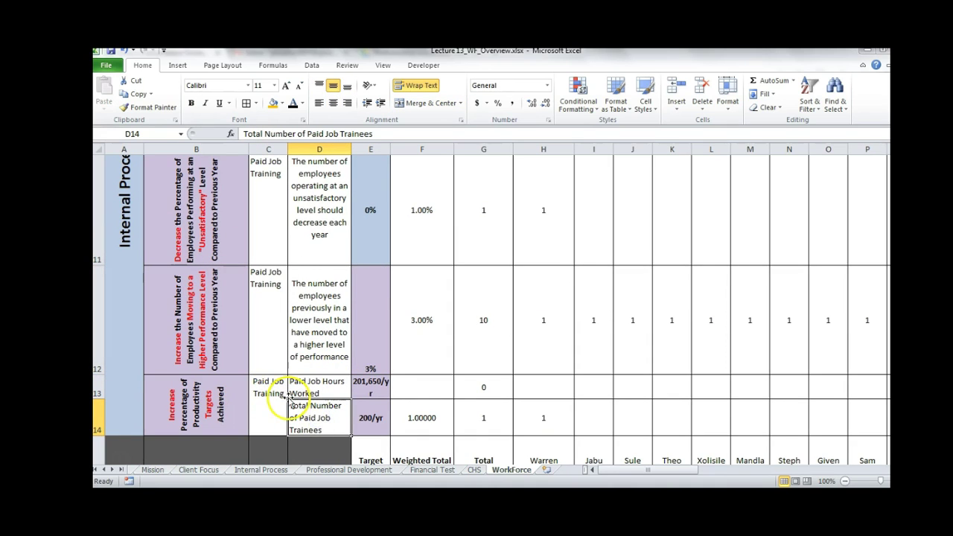
{"action": "left_click", "coordinate": [274, 471]}
{"action": "left_click_drag", "start_coordinate": [663, 440], "coordinate": [662, 447]}
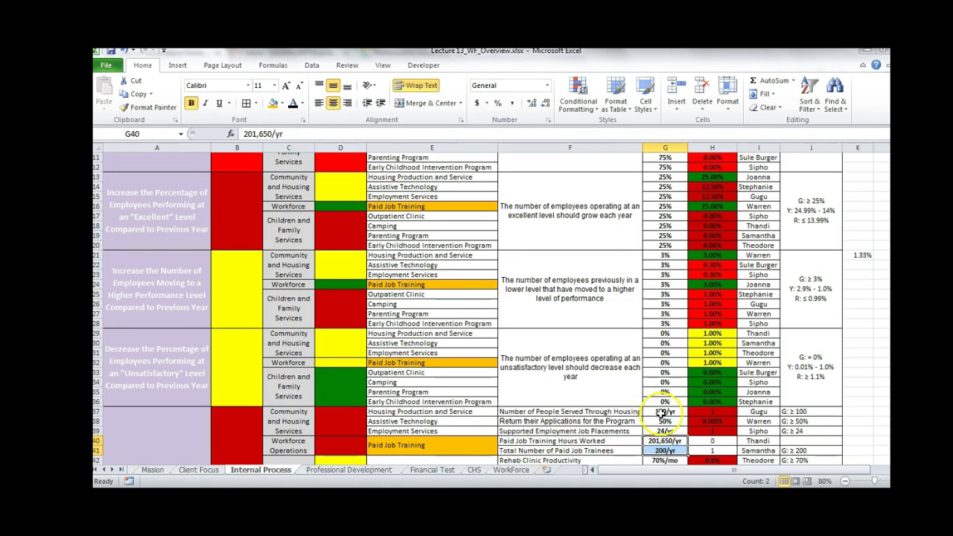
Link the Paid Job Training actual in H8 of the Professional Development sheet to the accredited training total in WorkForce!F16
{"action": "left_click", "coordinate": [515, 470]}
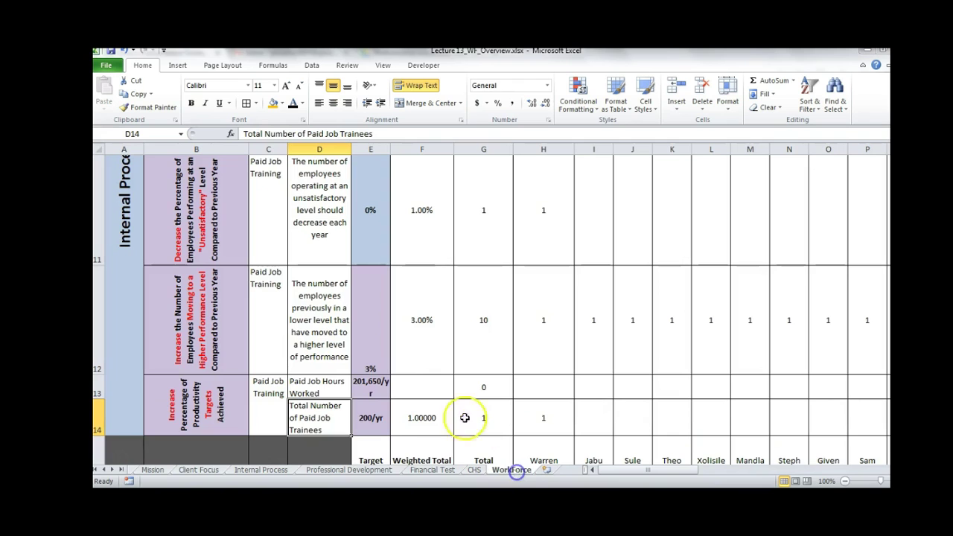
{"action": "left_click", "coordinate": [429, 430]}
{"action": "key", "text": "Down"}
{"action": "key", "text": "Down"}
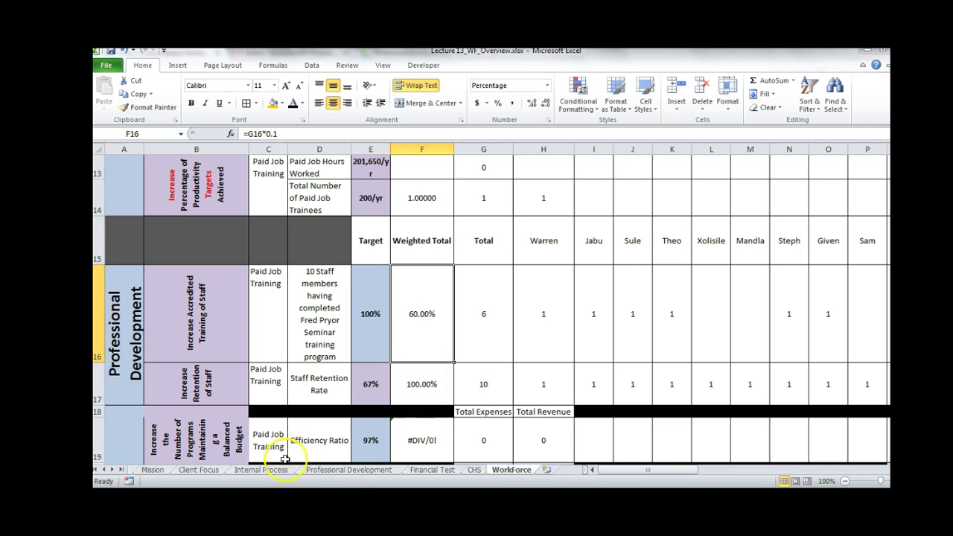
{"action": "left_click", "coordinate": [356, 470]}
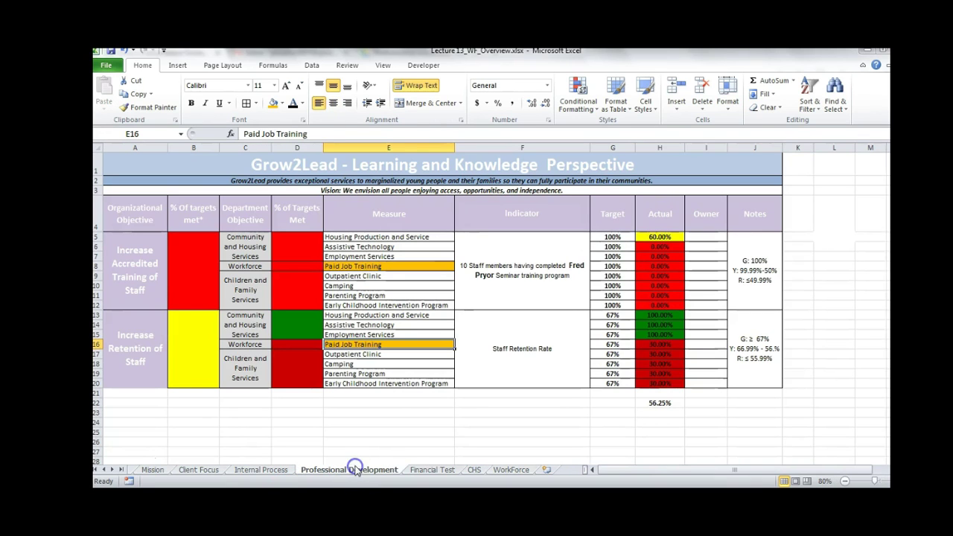
{"action": "left_click", "coordinate": [669, 267]}
{"action": "type", "text": "="}
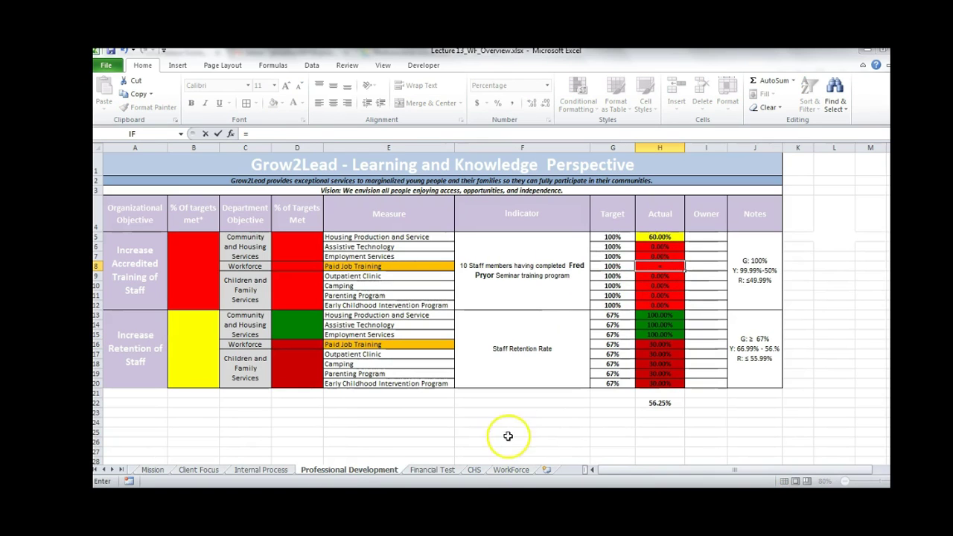
{"action": "left_click", "coordinate": [511, 471]}
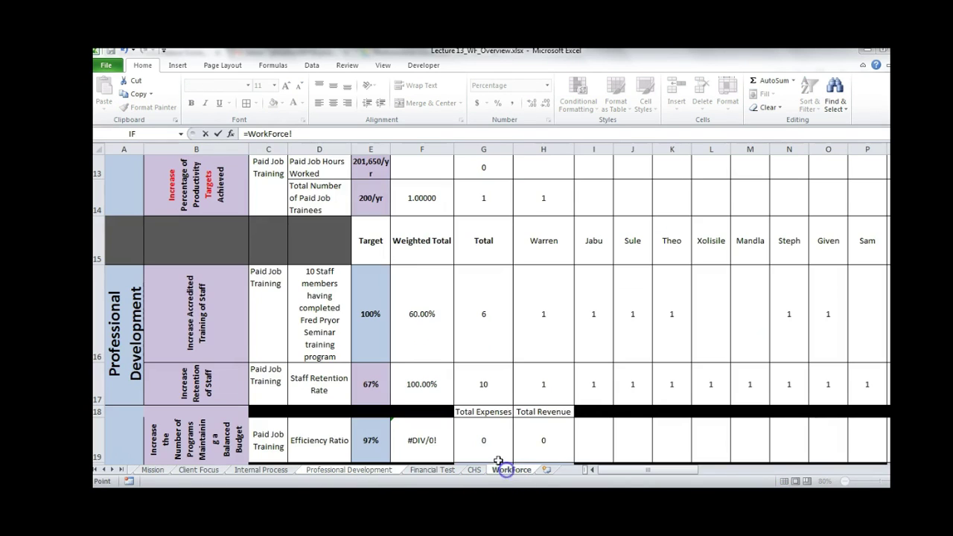
{"action": "left_click", "coordinate": [417, 336]}
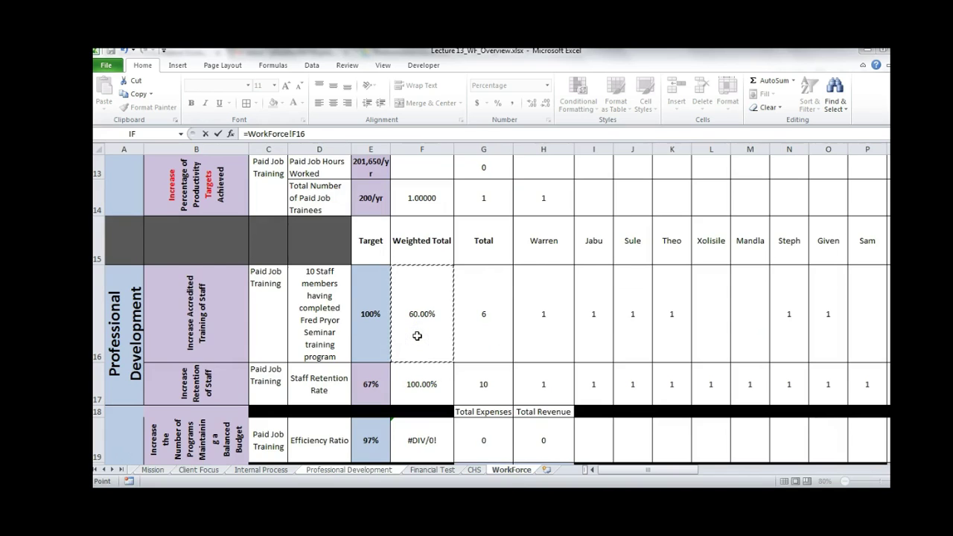
{"action": "key", "text": "Return"}
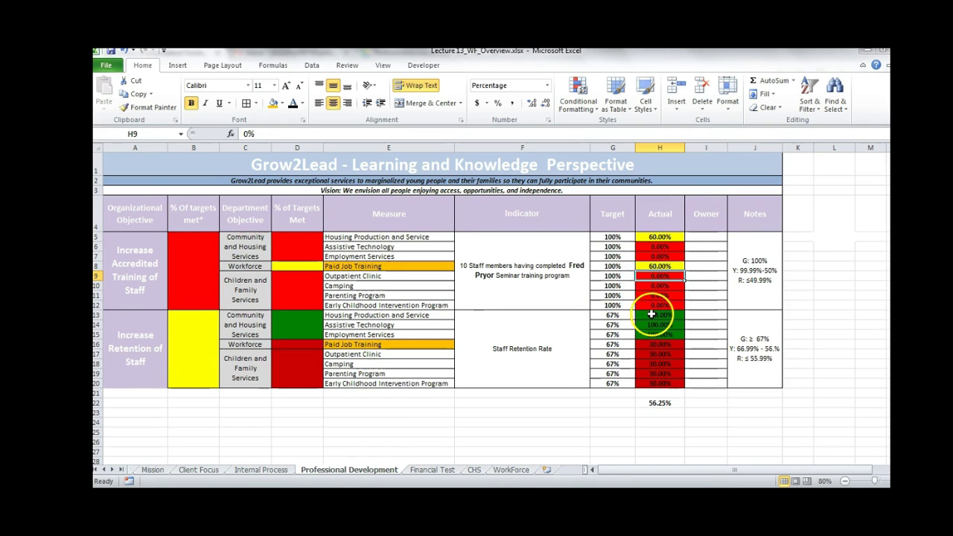
Link the Paid Job Training staff retention actual in H16 to WorkForce!F17
{"action": "left_click", "coordinate": [649, 343]}
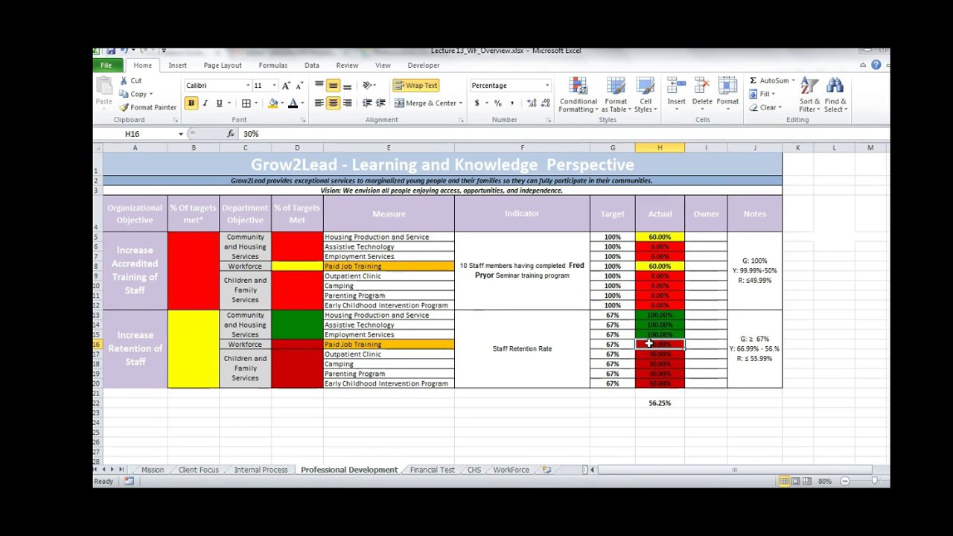
{"action": "type", "text": "="}
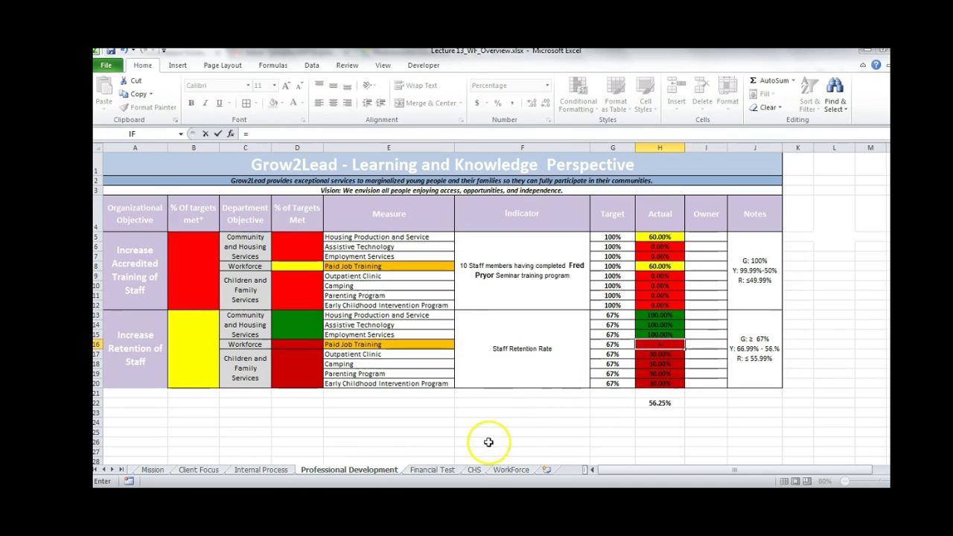
{"action": "left_click", "coordinate": [511, 470]}
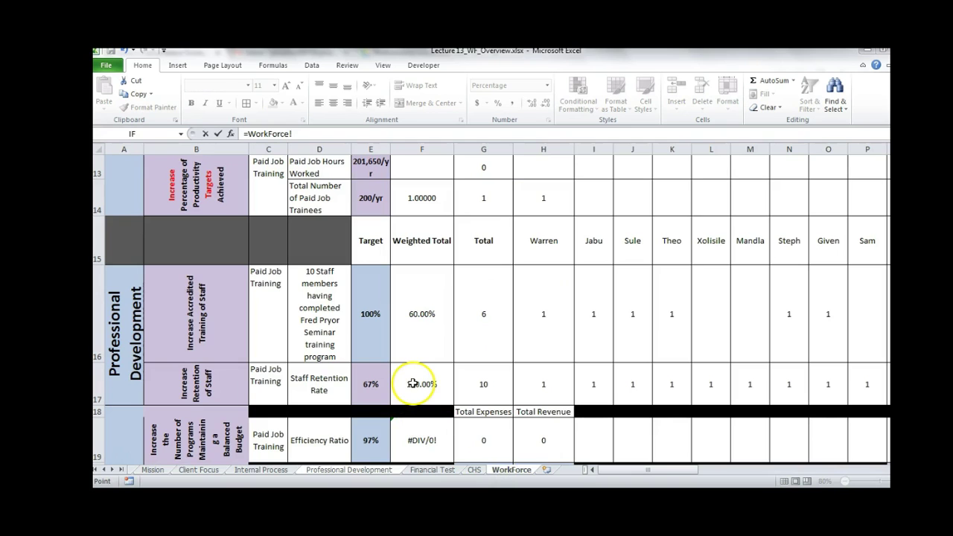
{"action": "left_click", "coordinate": [413, 383]}
{"action": "key", "text": "Return"}
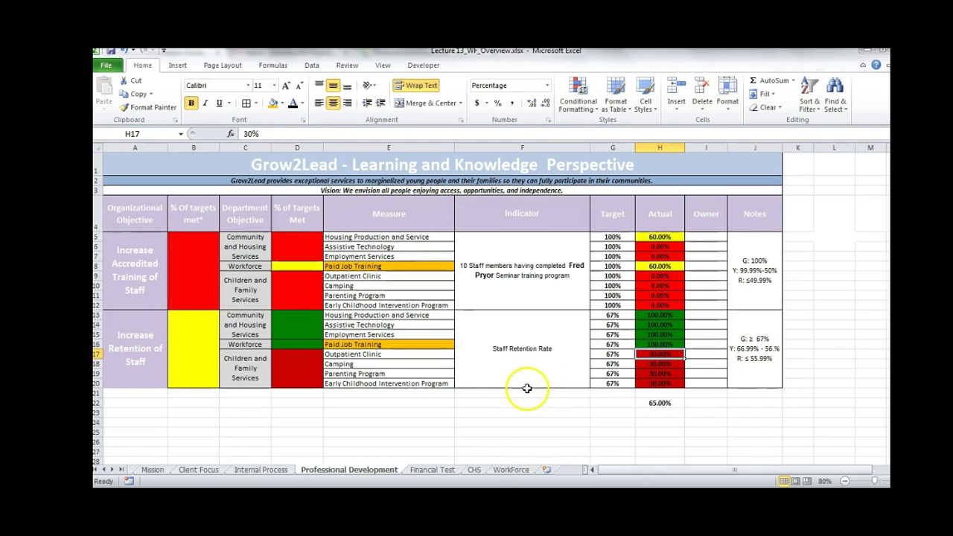
Examine the Financial Test section of the WorkForce sheet, including the Total Expenses formula in G19 and the Efficiency Ratio formula in F19
{"action": "left_click", "coordinate": [510, 470]}
{"action": "key", "text": "Down"}
{"action": "key", "text": "Down"}
{"action": "key", "text": "Down"}
{"action": "key", "text": "Down"}
{"action": "key", "text": "Down"}
{"action": "key", "text": "Down"}
{"action": "key", "text": "Down"}
{"action": "key", "text": "Down"}
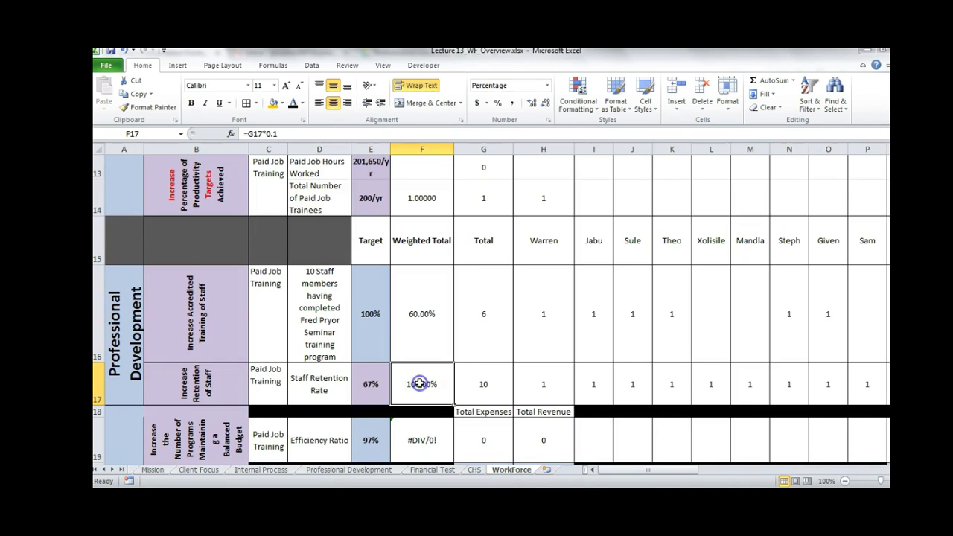
{"action": "key", "text": "Down"}
{"action": "key", "text": "Down"}
{"action": "key", "text": "Down"}
{"action": "key", "text": "Down"}
{"action": "key", "text": "Down"}
{"action": "key", "text": "Down"}
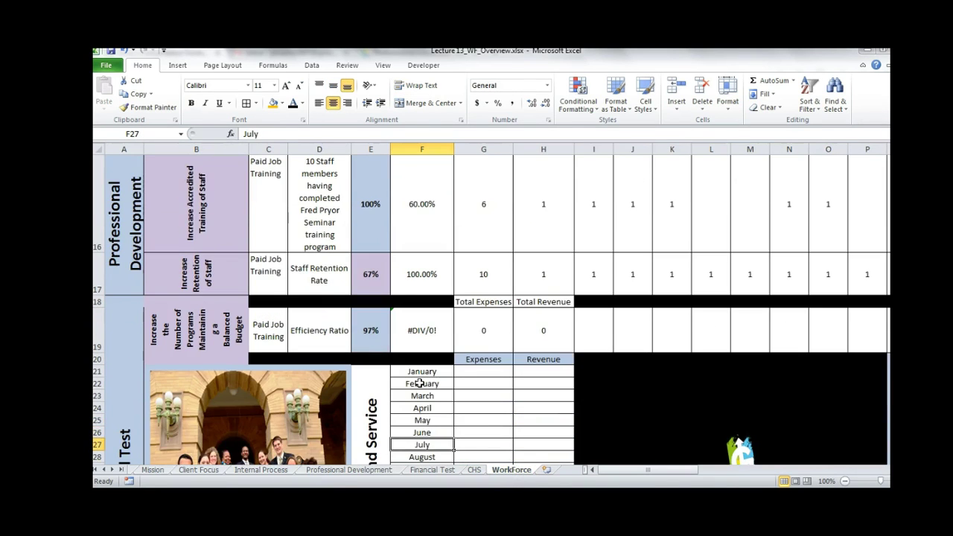
{"action": "key", "text": "Down"}
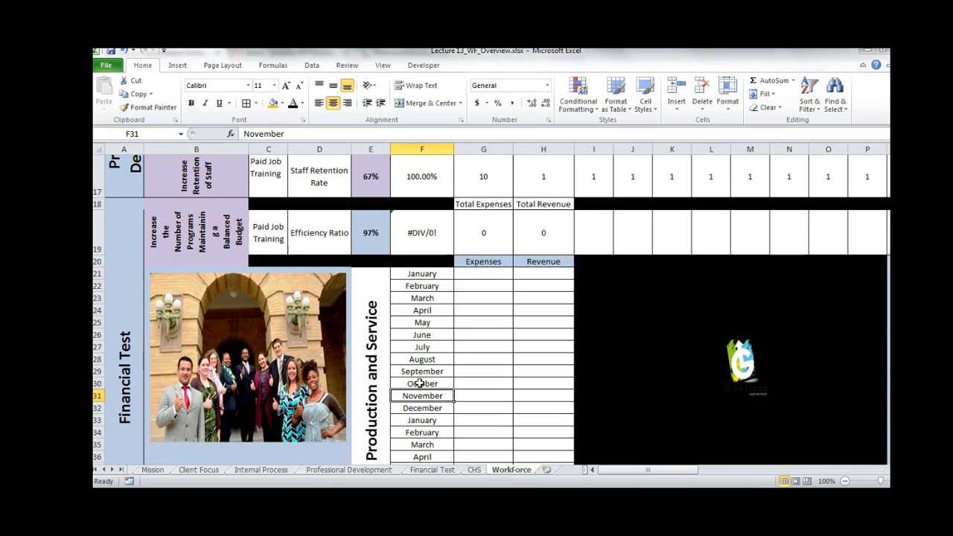
{"action": "left_click", "coordinate": [483, 223]}
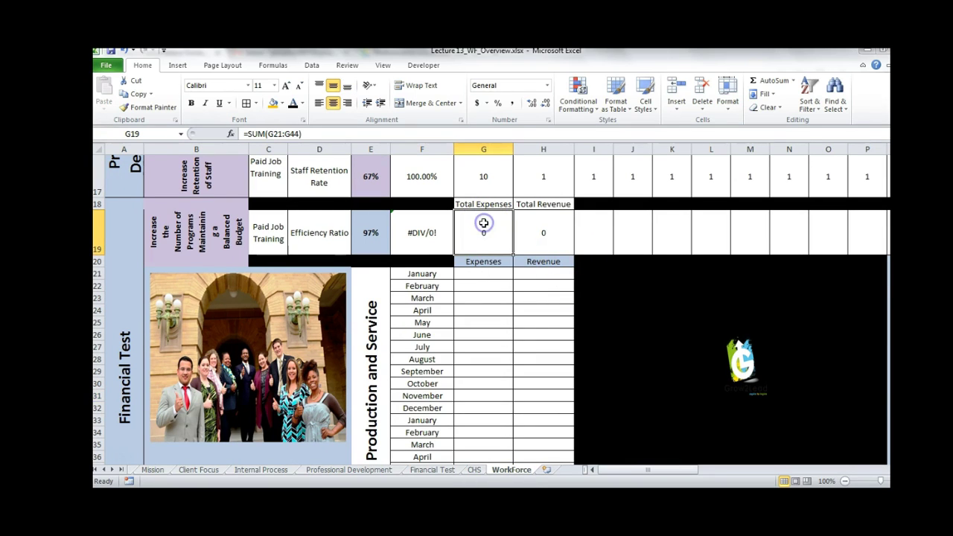
{"action": "left_click", "coordinate": [436, 226]}
{"action": "left_click_drag", "start_coordinate": [279, 133], "coordinate": [255, 133]}
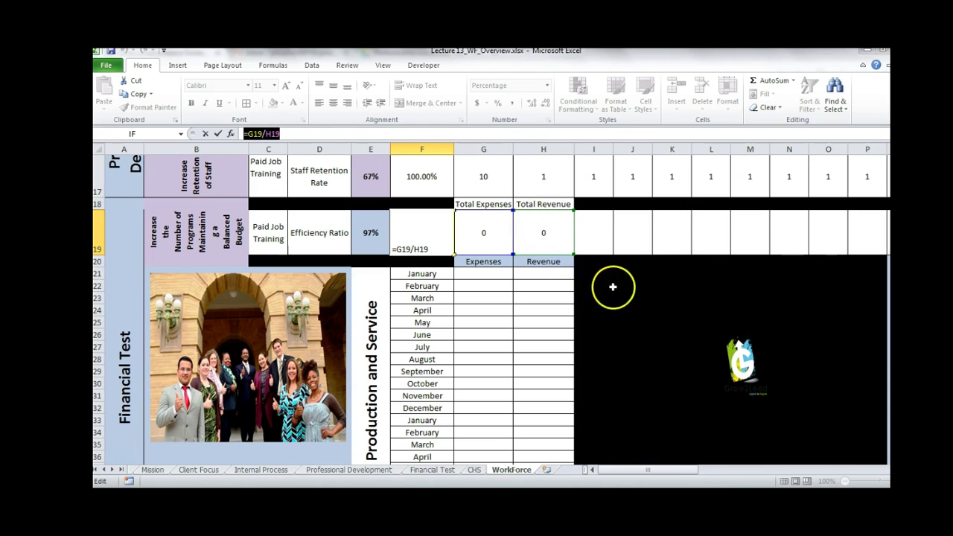
{"action": "left_click", "coordinate": [378, 346]}
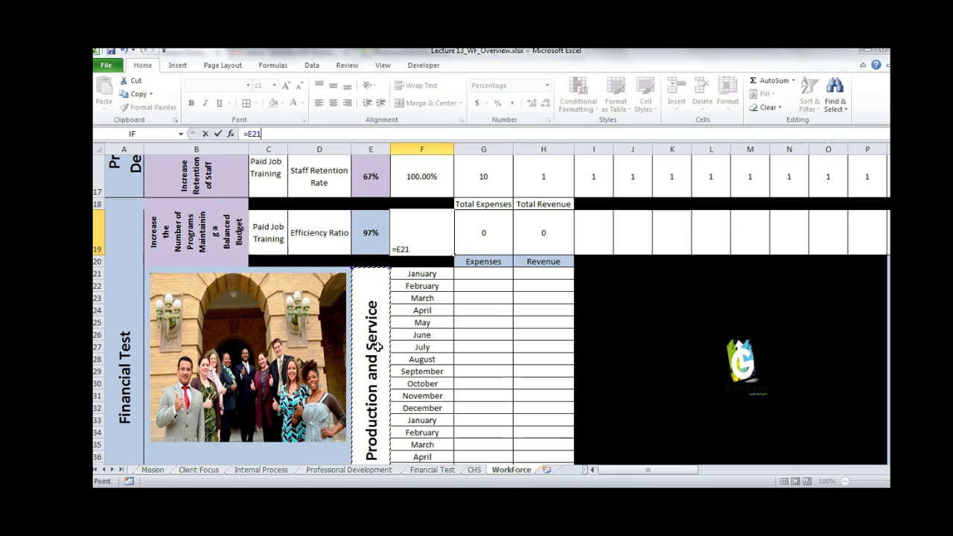
{"action": "key", "text": "Escape"}
Inspect the merged label in E21 and the Total Expenses and Total Revenue formulas in G19 and H19 against the monthly entry cells
{"action": "left_click", "coordinate": [376, 350]}
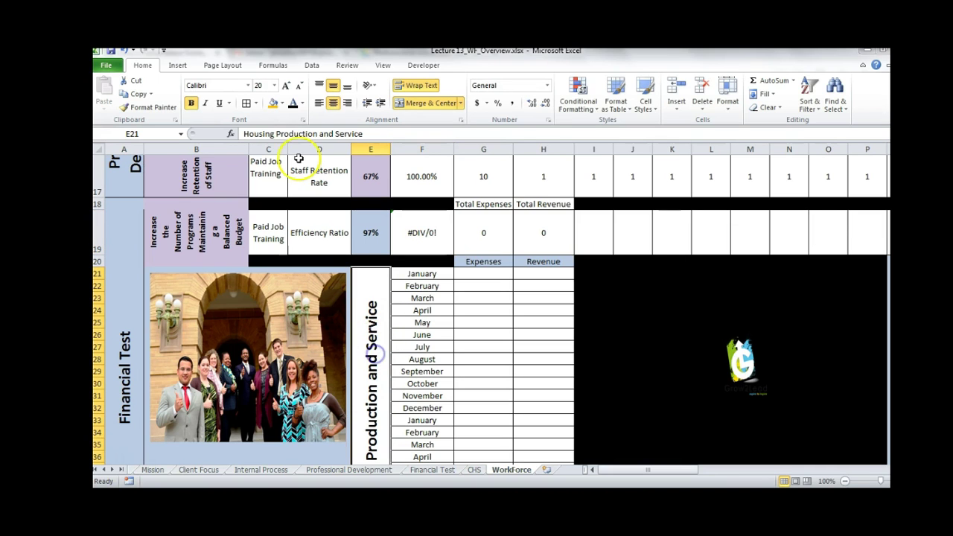
{"action": "left_click", "coordinate": [275, 133]}
{"action": "left_click", "coordinate": [377, 287]}
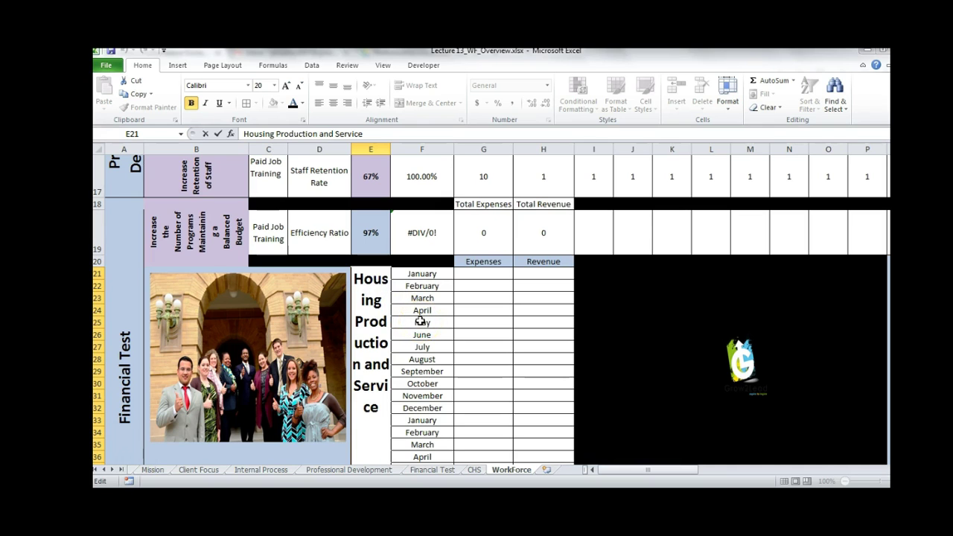
{"action": "left_click", "coordinate": [420, 321]}
{"action": "left_click", "coordinate": [482, 233]}
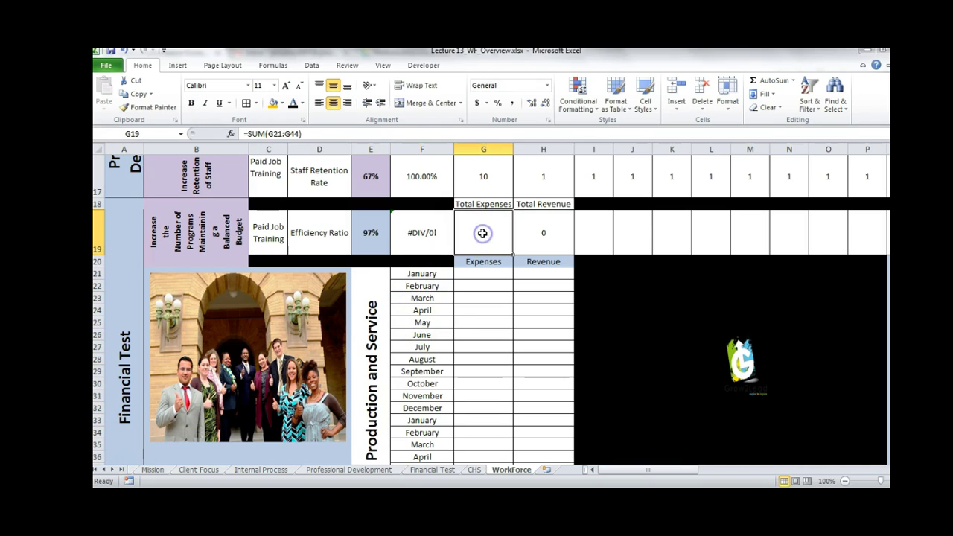
{"action": "left_click", "coordinate": [542, 233]}
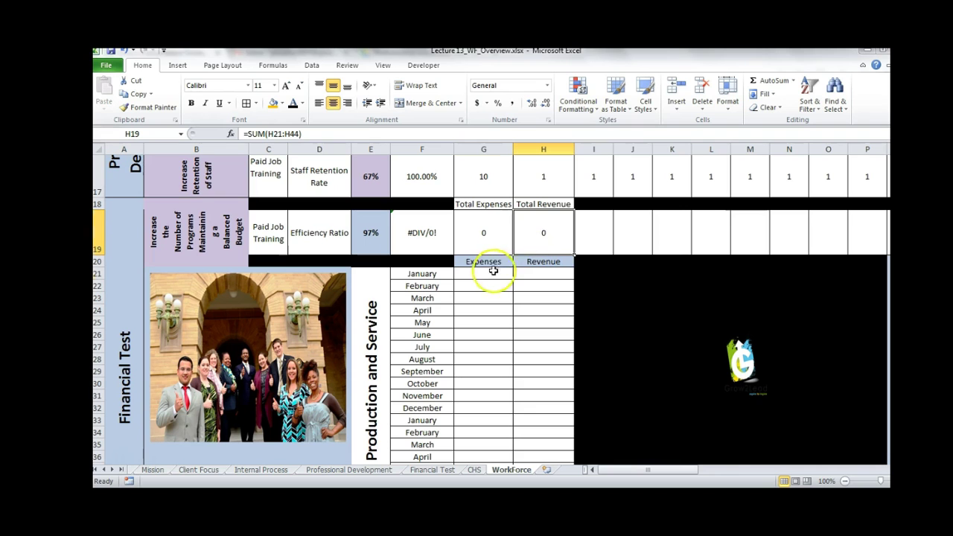
{"action": "left_click", "coordinate": [483, 273]}
{"action": "left_click", "coordinate": [422, 233]}
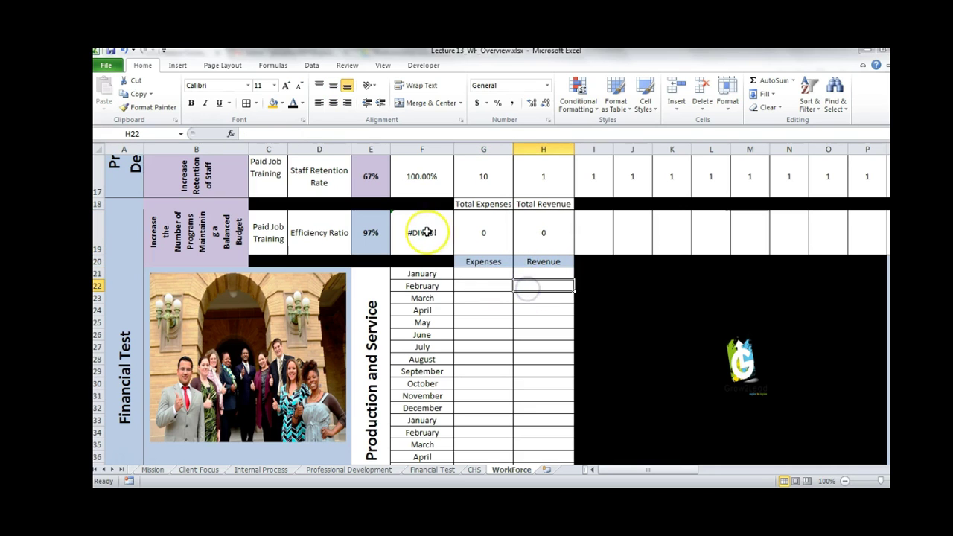
Link the Paid Job Training actual in J8 of the Financial Test sheet to the efficiency ratio in WorkForce!F19
{"action": "left_click", "coordinate": [431, 470]}
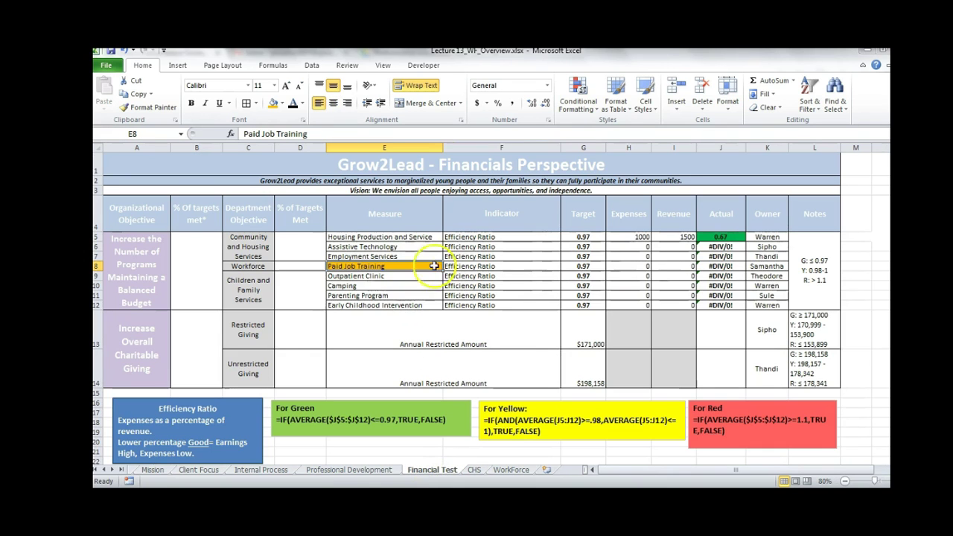
{"action": "left_click", "coordinate": [711, 266]}
{"action": "type", "text": "=WorkForce!"}
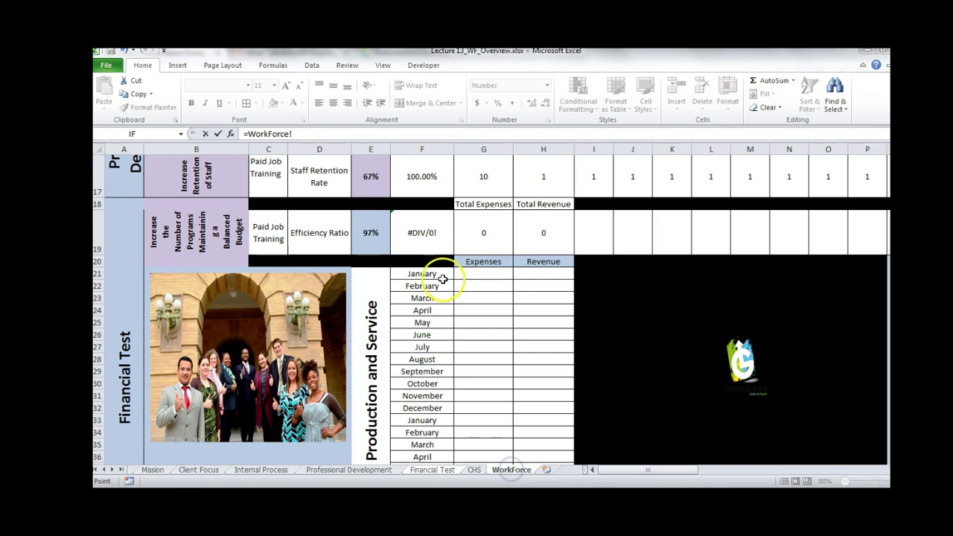
{"action": "left_click", "coordinate": [432, 237]}
{"action": "key", "text": "Return"}
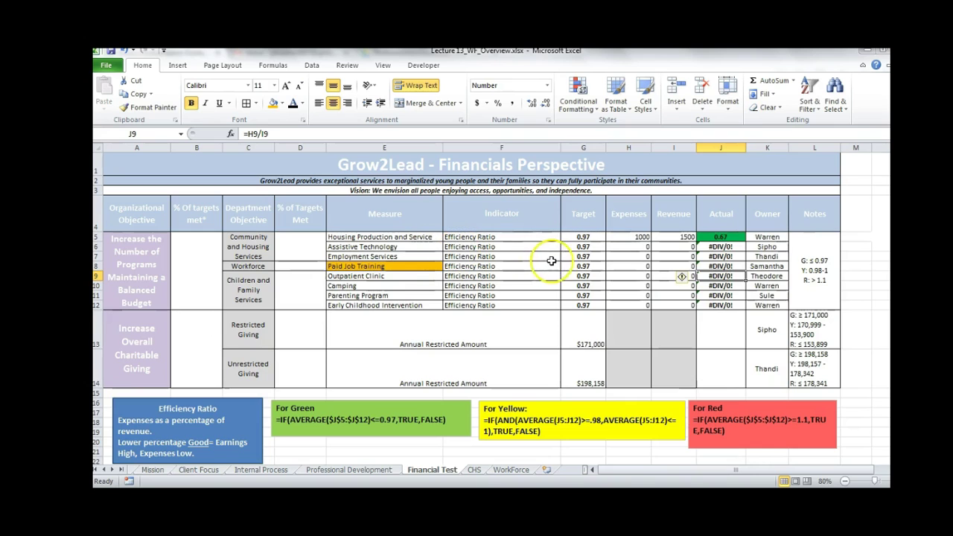
Enter January expenses of 20000 and revenue of 50000 in G21 and H21 of the WorkForce sheet
{"action": "left_click", "coordinate": [505, 473]}
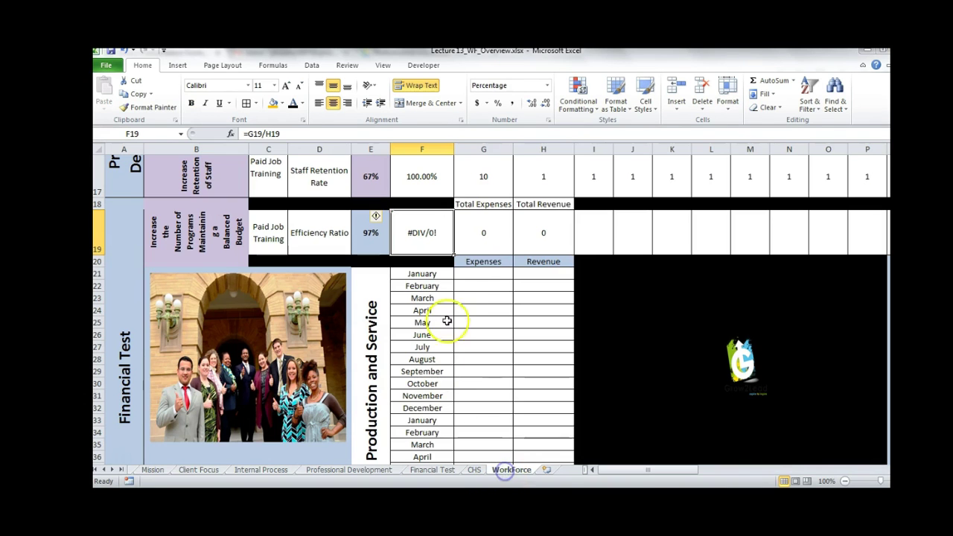
{"action": "left_click", "coordinate": [474, 276]}
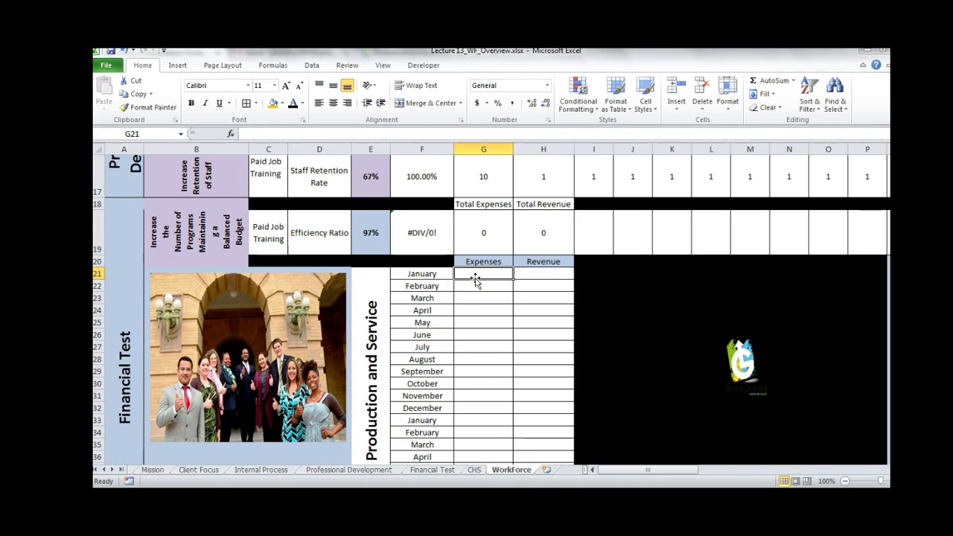
{"action": "type", "text": "20000"}
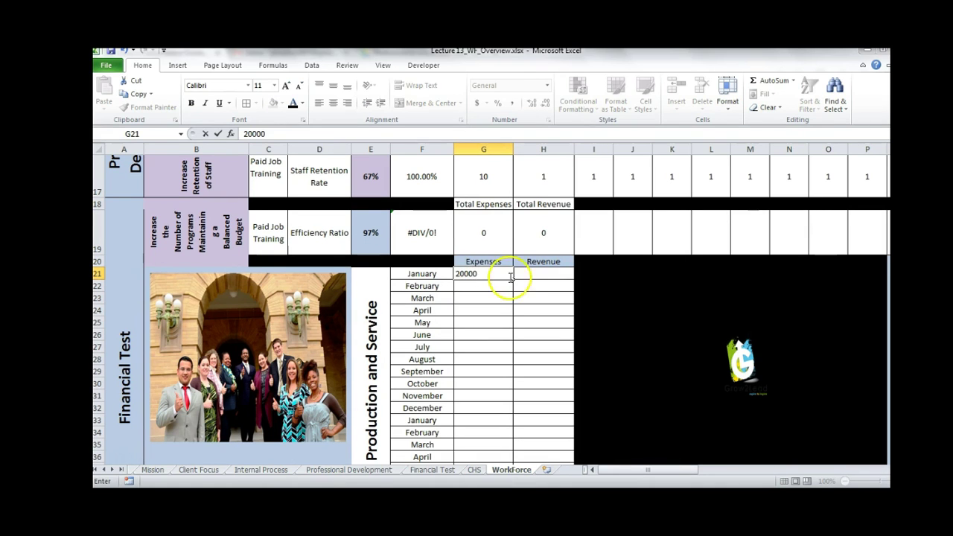
{"action": "left_click", "coordinate": [548, 277]}
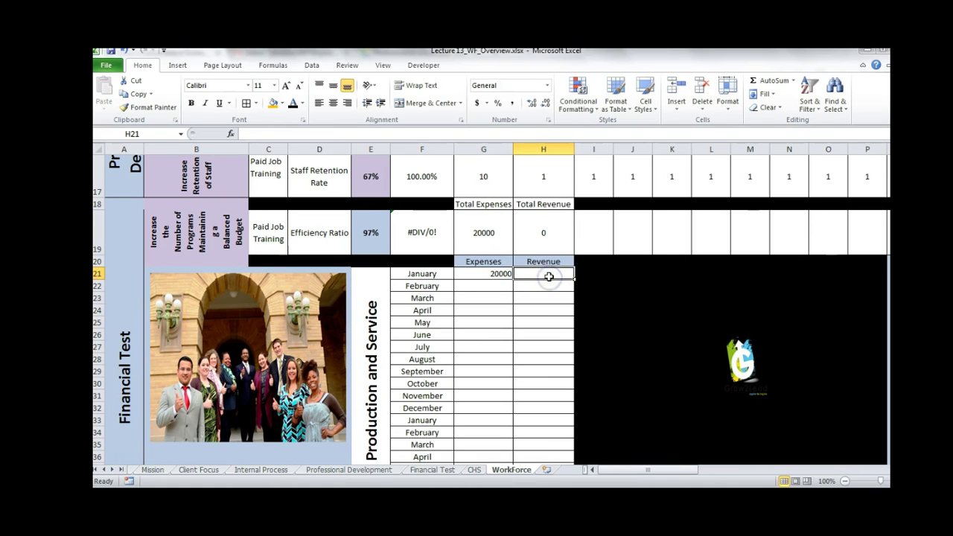
{"action": "type", "text": "5000"}
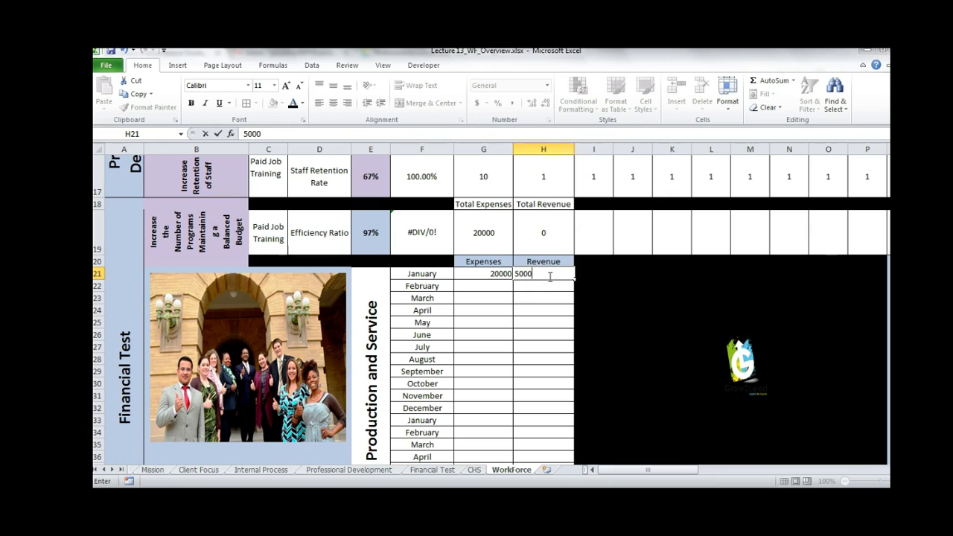
{"action": "type", "text": "0"}
{"action": "key", "text": "Return"}
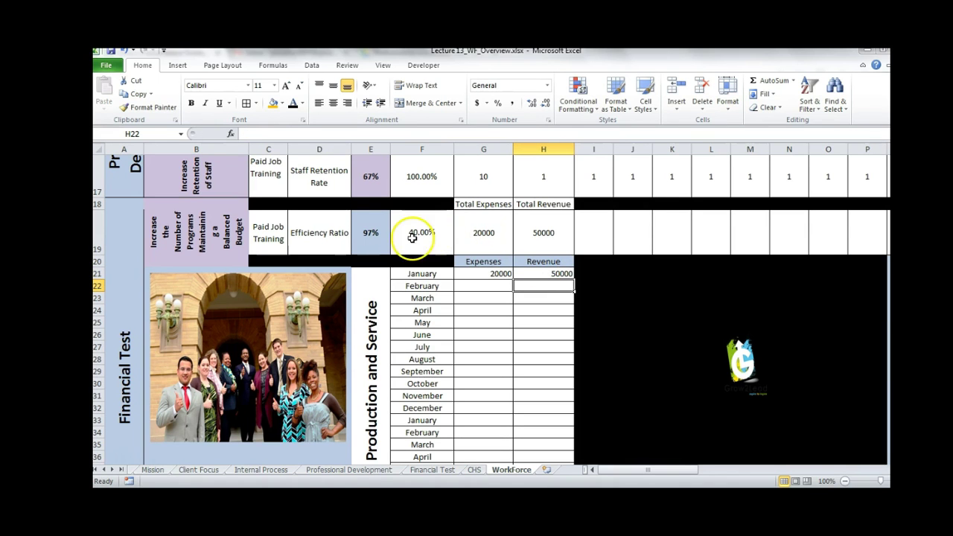
Compare the Paid Job Training target and actual on the Financial Test sheet with the department and organizational targets-met cells
{"action": "left_click", "coordinate": [431, 469]}
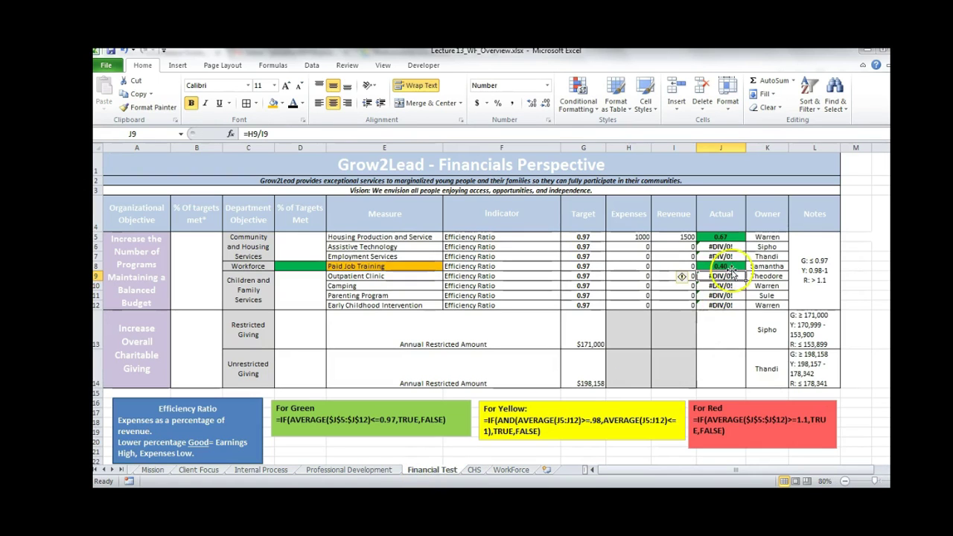
{"action": "left_click", "coordinate": [590, 266]}
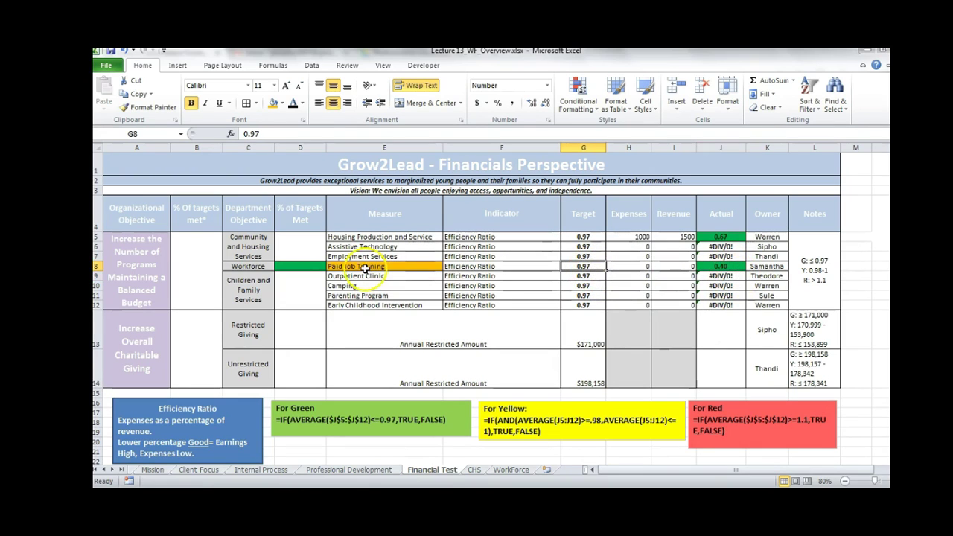
{"action": "left_click", "coordinate": [312, 265]}
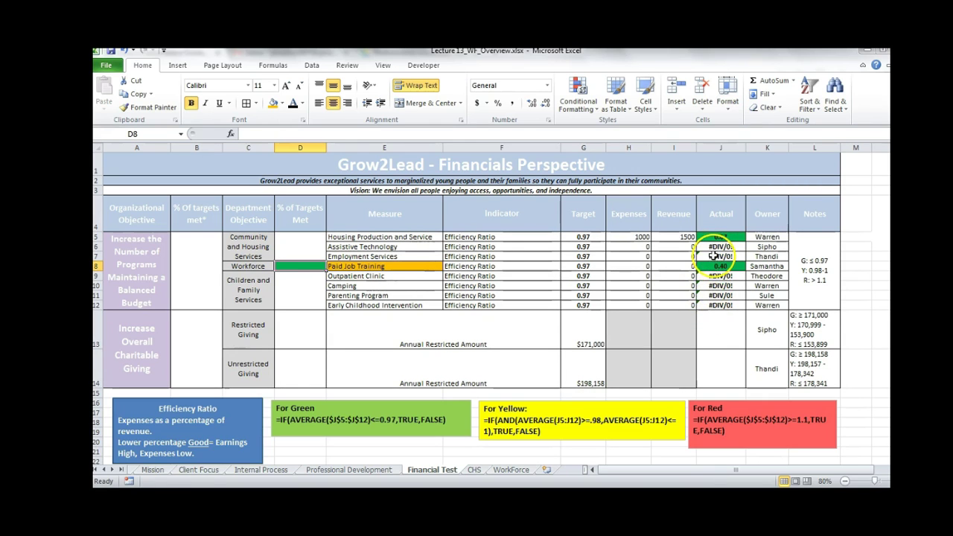
{"action": "left_click", "coordinate": [302, 296]}
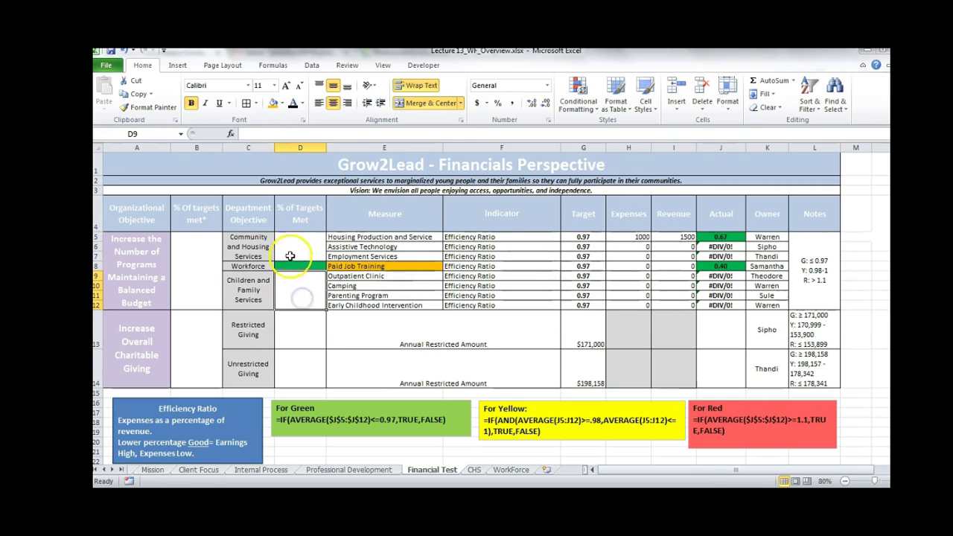
{"action": "left_click", "coordinate": [178, 247]}
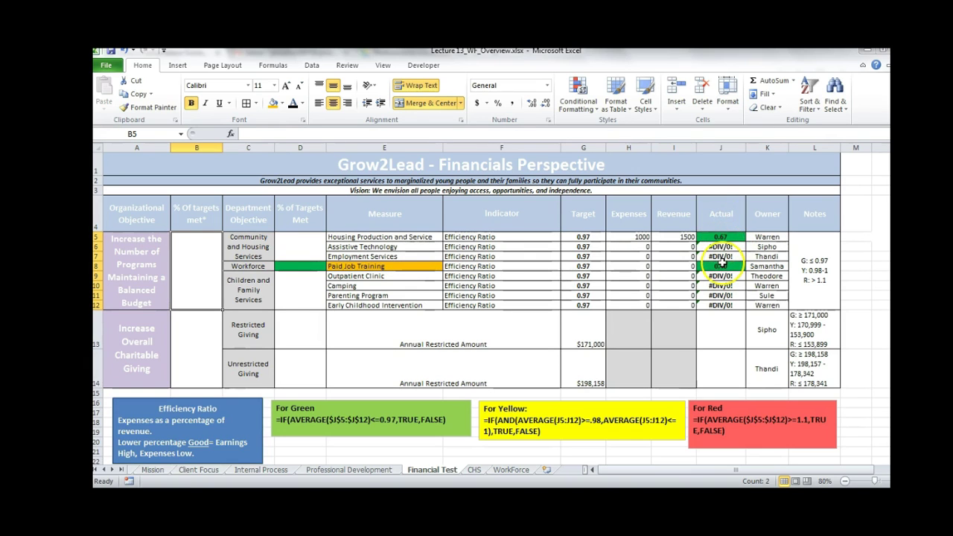
Review the monthly expense and revenue rows and the Professional Development section of the WorkForce sheet, then return to the Financial Test sheet
{"action": "left_click", "coordinate": [511, 470]}
{"action": "left_click", "coordinate": [472, 379]}
{"action": "key", "text": "Down"}
{"action": "key", "text": "Down"}
{"action": "key", "text": "Down"}
{"action": "key", "text": "Down"}
{"action": "key", "text": "Down"}
{"action": "key", "text": "Down"}
{"action": "key", "text": "Down"}
{"action": "key", "text": "Down"}
{"action": "key", "text": "Down"}
{"action": "key", "text": "Down"}
{"action": "key", "text": "Down"}
{"action": "key", "text": "Down"}
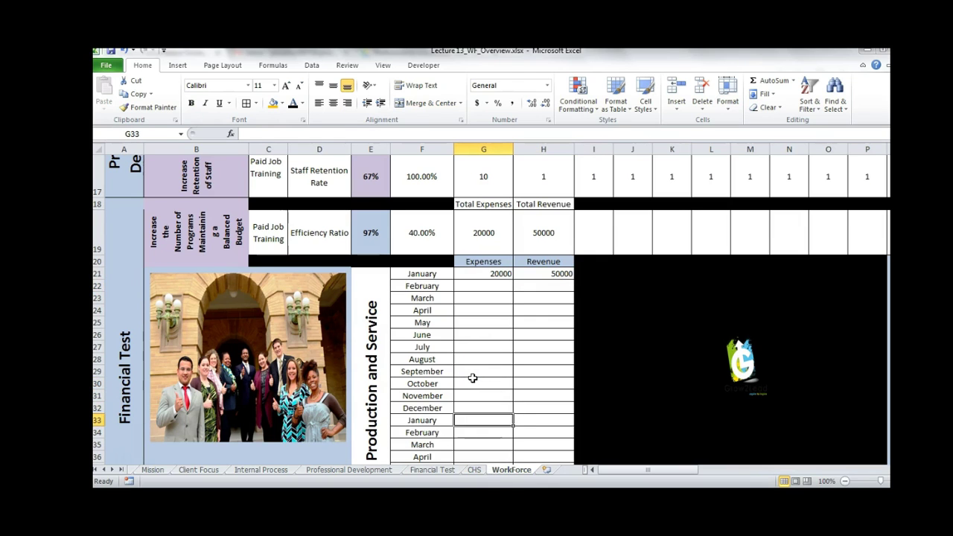
{"action": "key", "text": "Up"}
{"action": "key", "text": "Up"}
{"action": "key", "text": "Up"}
{"action": "key", "text": "Up"}
{"action": "key", "text": "Up"}
{"action": "key", "text": "Up"}
{"action": "key", "text": "Up"}
{"action": "key", "text": "Up"}
{"action": "key", "text": "Up"}
{"action": "key", "text": "Up"}
{"action": "key", "text": "Up"}
{"action": "key", "text": "Up"}
{"action": "key", "text": "Up"}
{"action": "key", "text": "Up"}
{"action": "key", "text": "Up"}
{"action": "key", "text": "Up"}
{"action": "key", "text": "Up"}
{"action": "key", "text": "Up"}
{"action": "key", "text": "Up"}
{"action": "key", "text": "Up"}
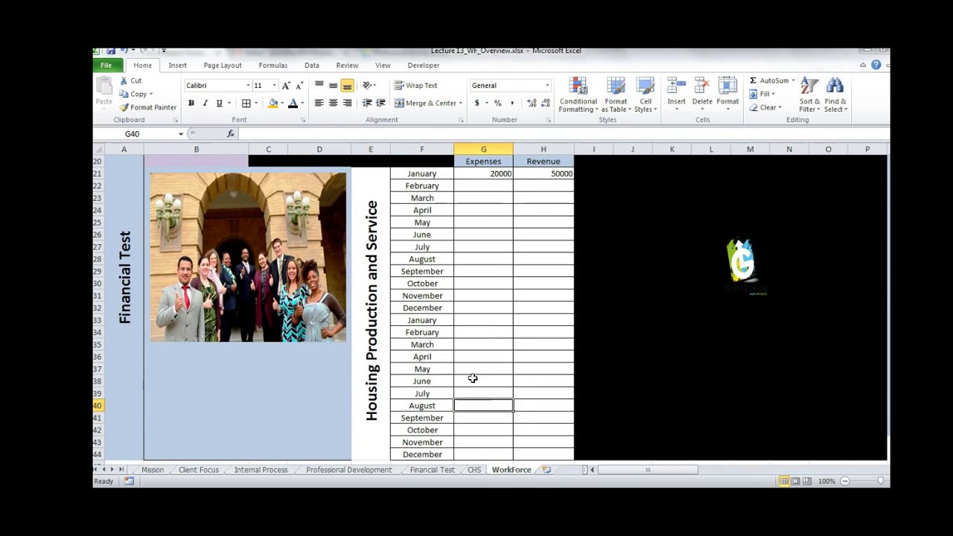
{"action": "key", "text": "Up"}
{"action": "key", "text": "Up"}
{"action": "key", "text": "Up"}
{"action": "key", "text": "Up"}
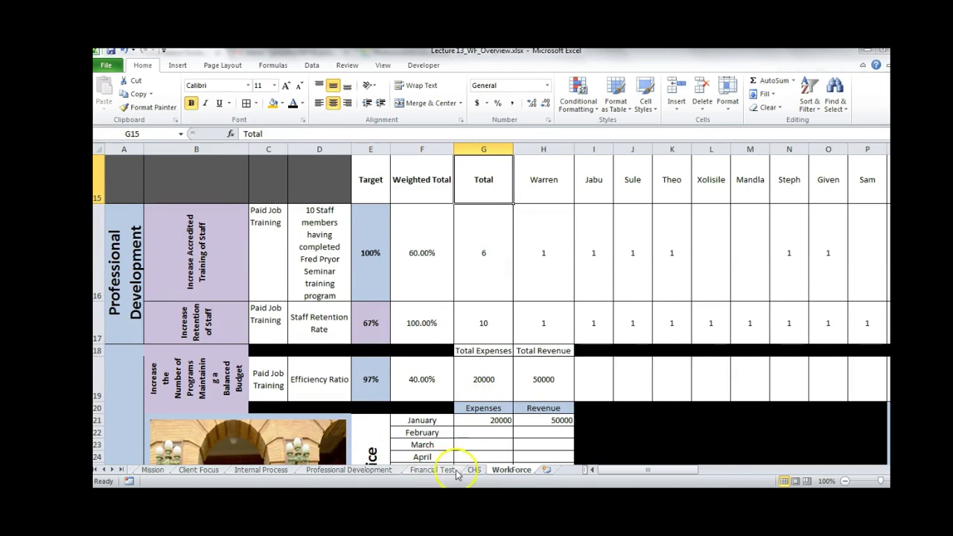
{"action": "left_click", "coordinate": [432, 469]}
{"action": "left_click", "coordinate": [233, 303]}
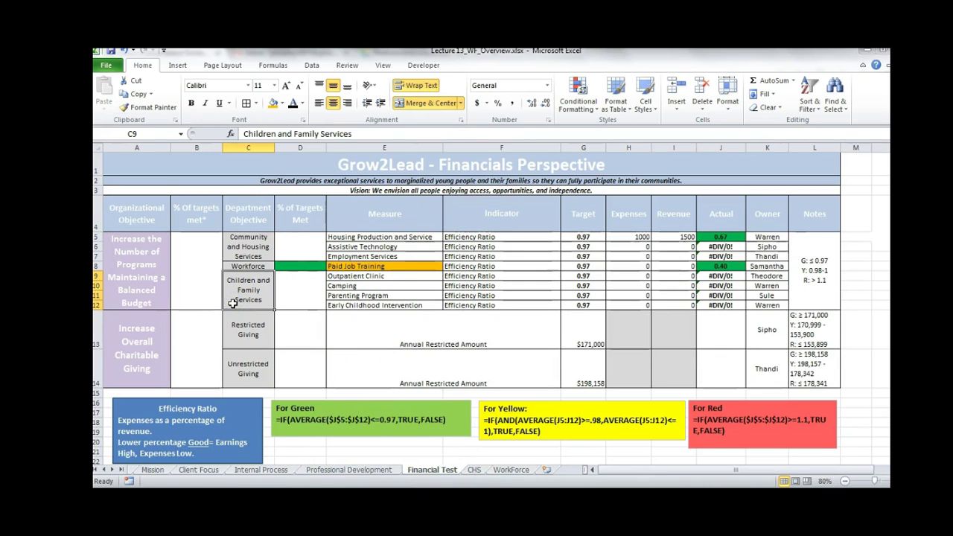